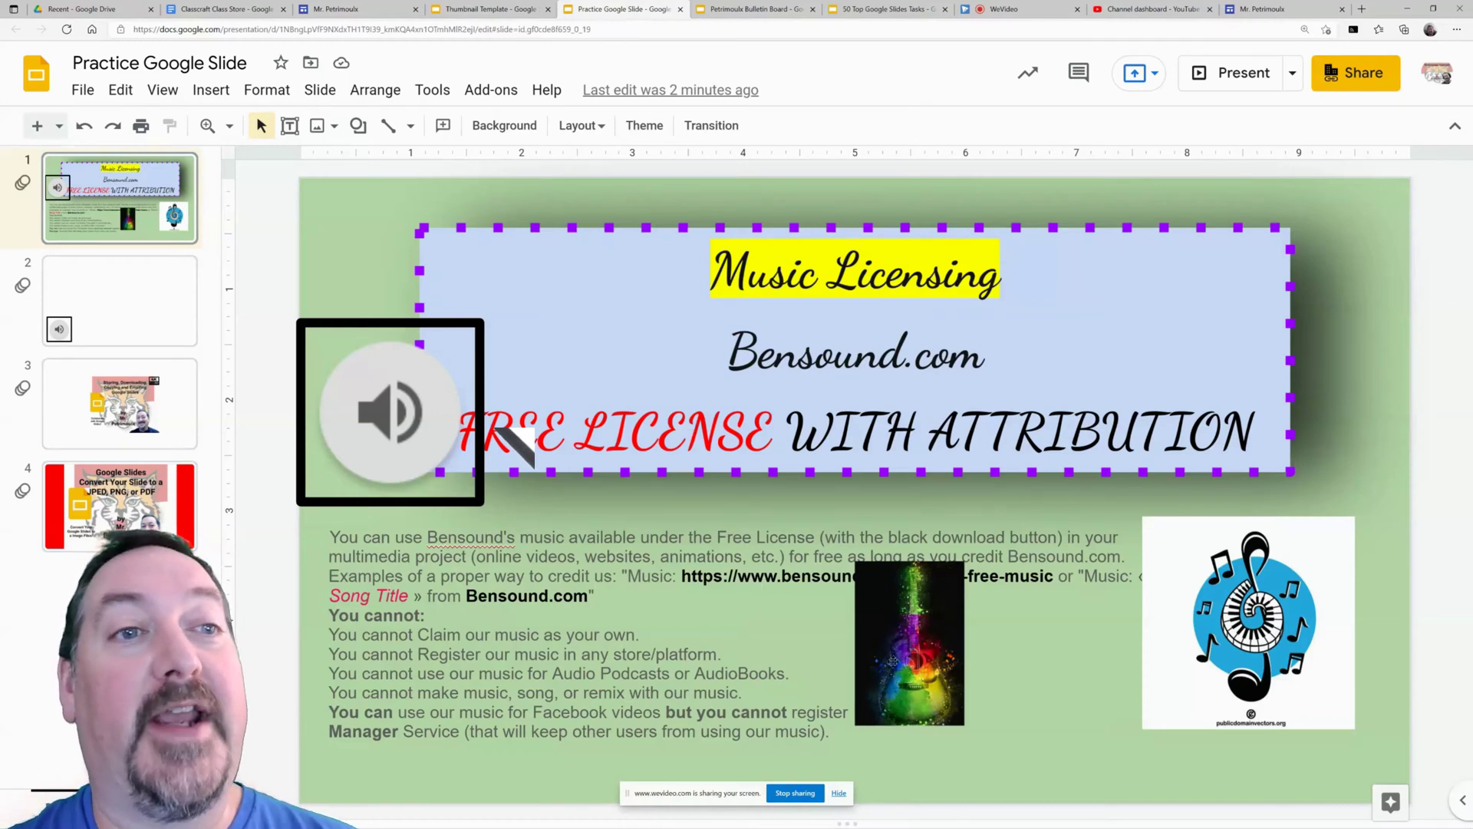
Step: Shift the guitar image and nudge the audio icon, then place the guitar over the paragraph text
click(922, 631)
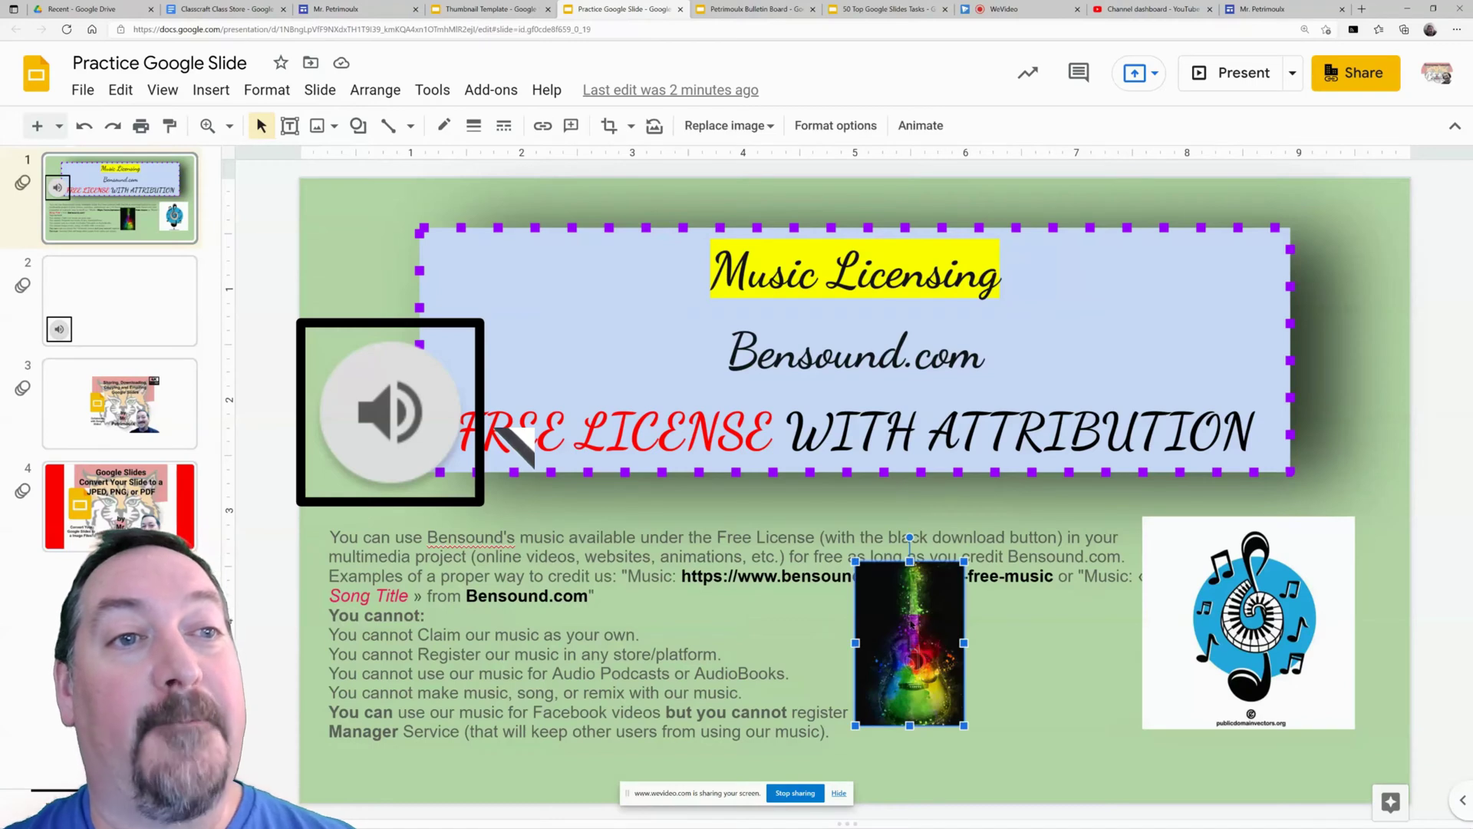
drag(921, 629, 1025, 661)
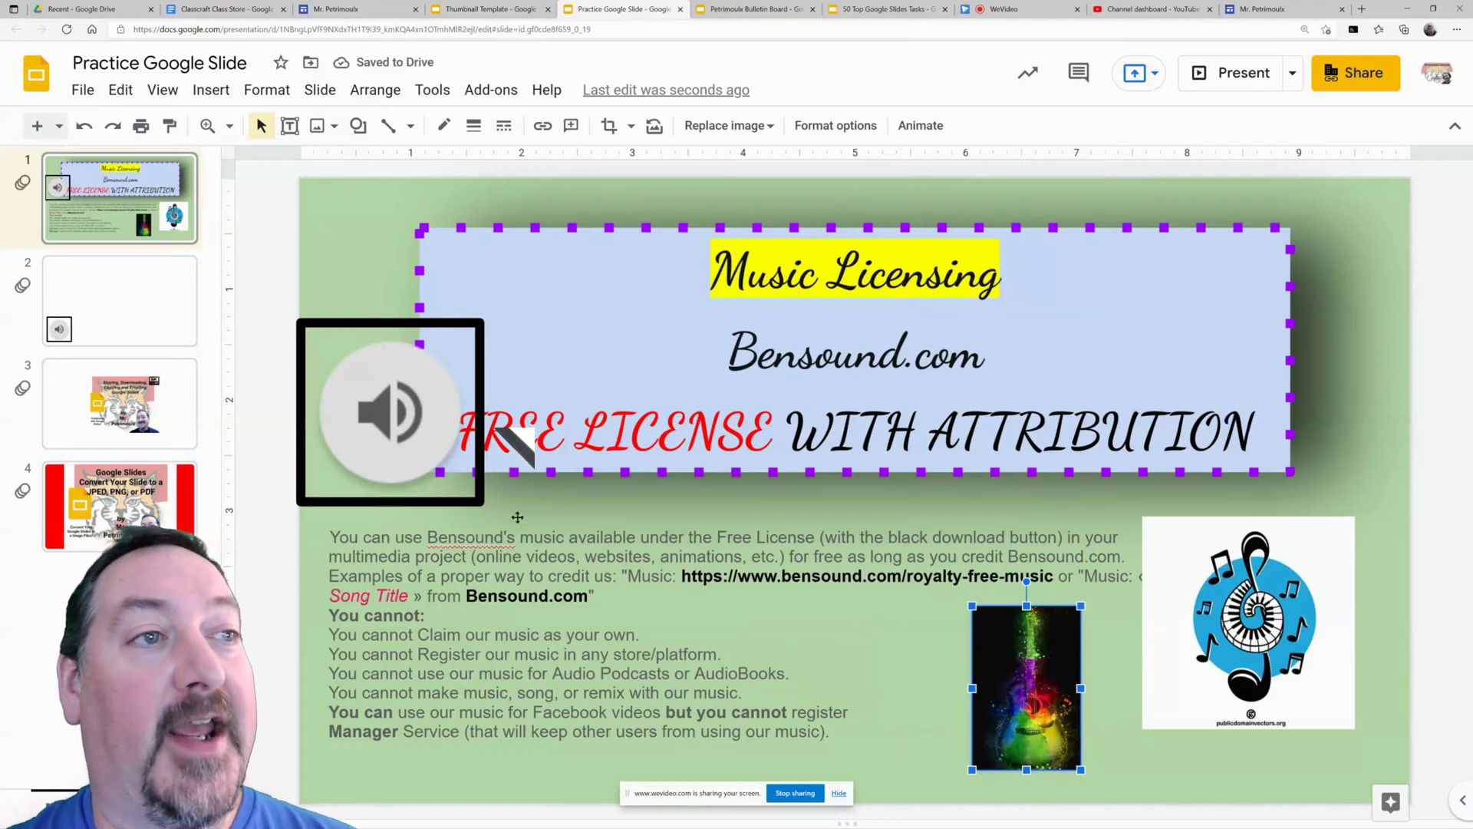
mouse_move(412, 443)
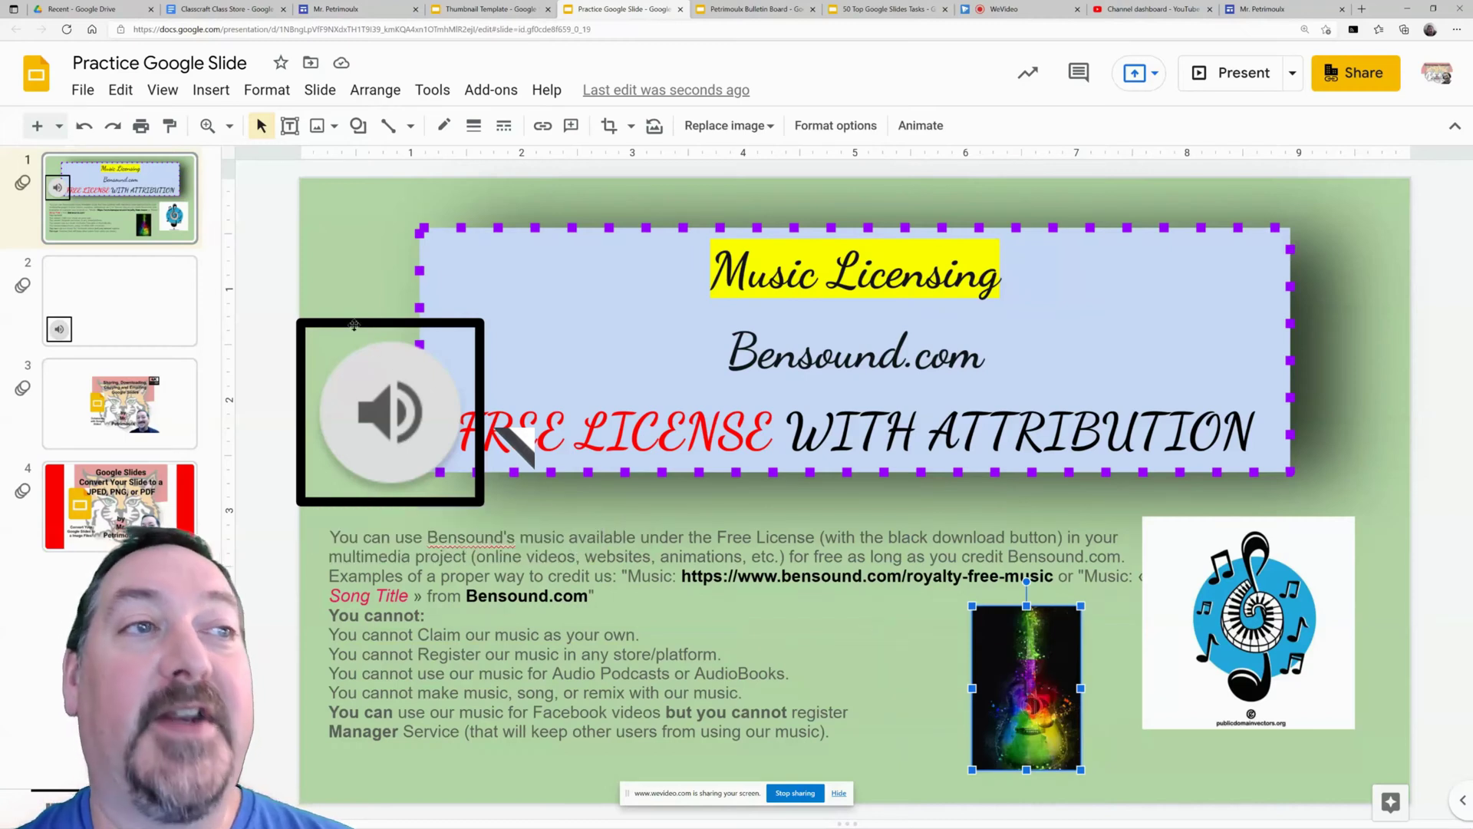
drag(412, 404, 461, 423)
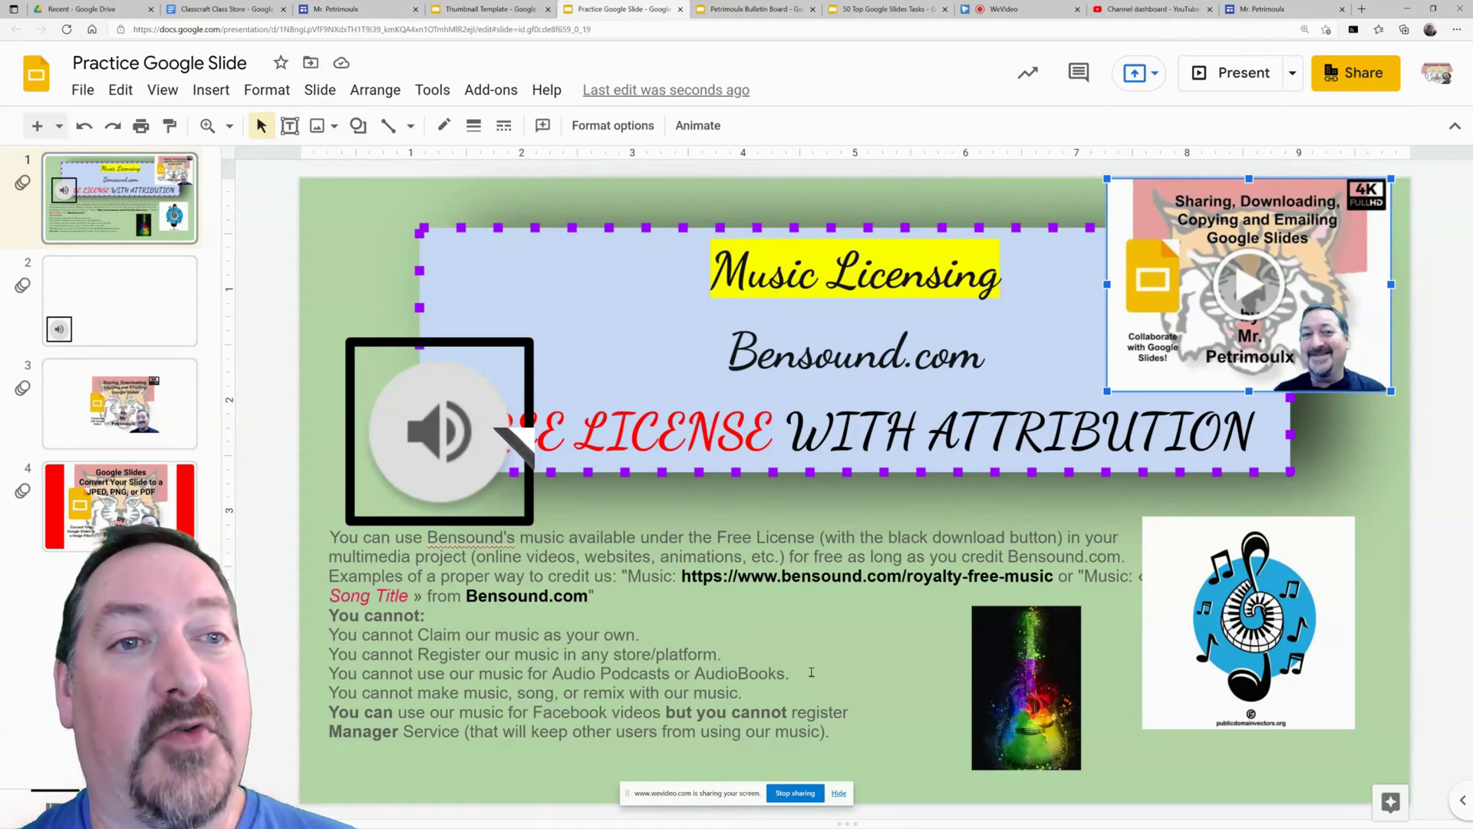
drag(1040, 664, 958, 590)
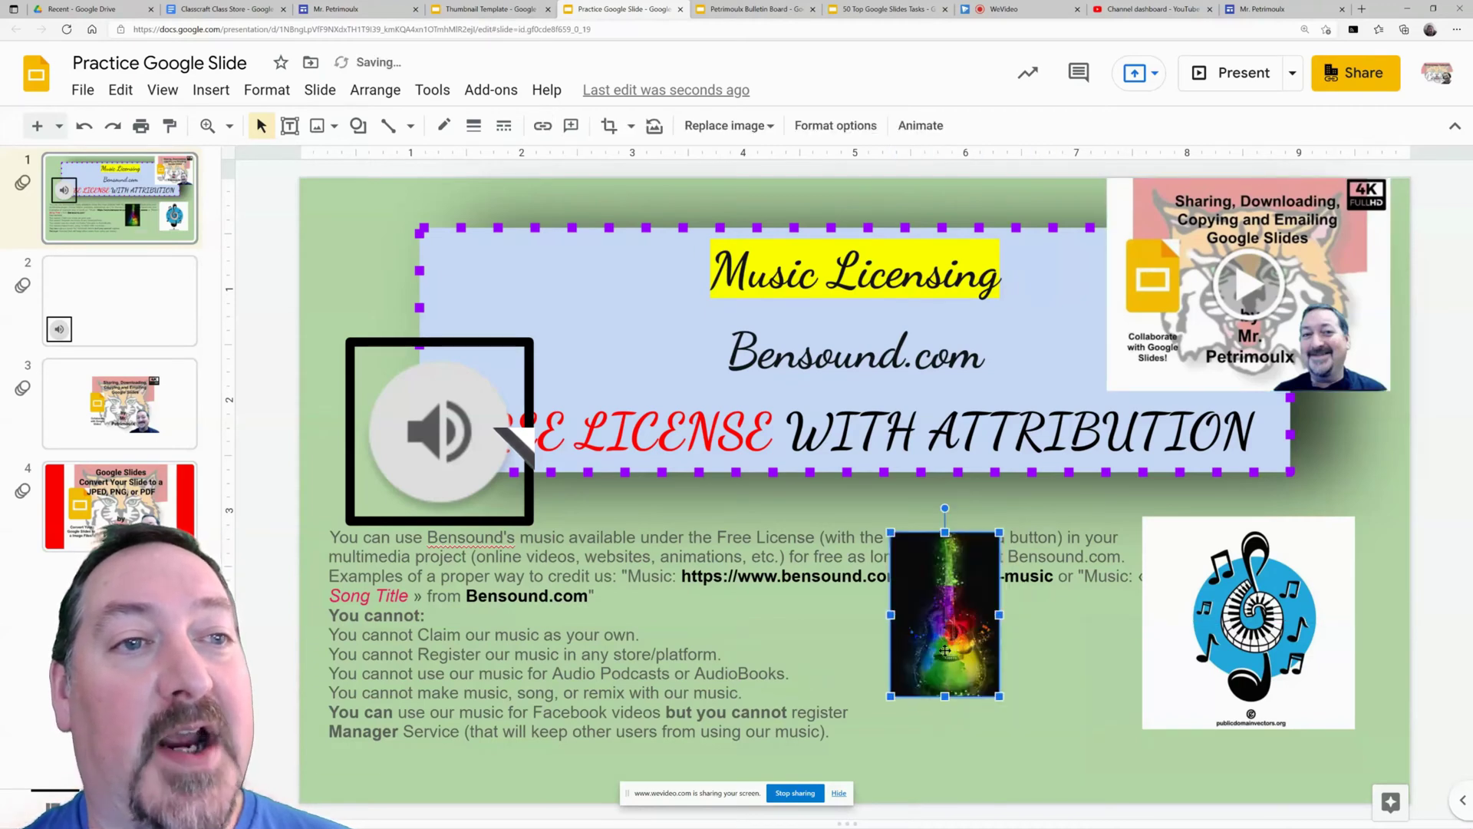
drag(946, 650, 867, 645)
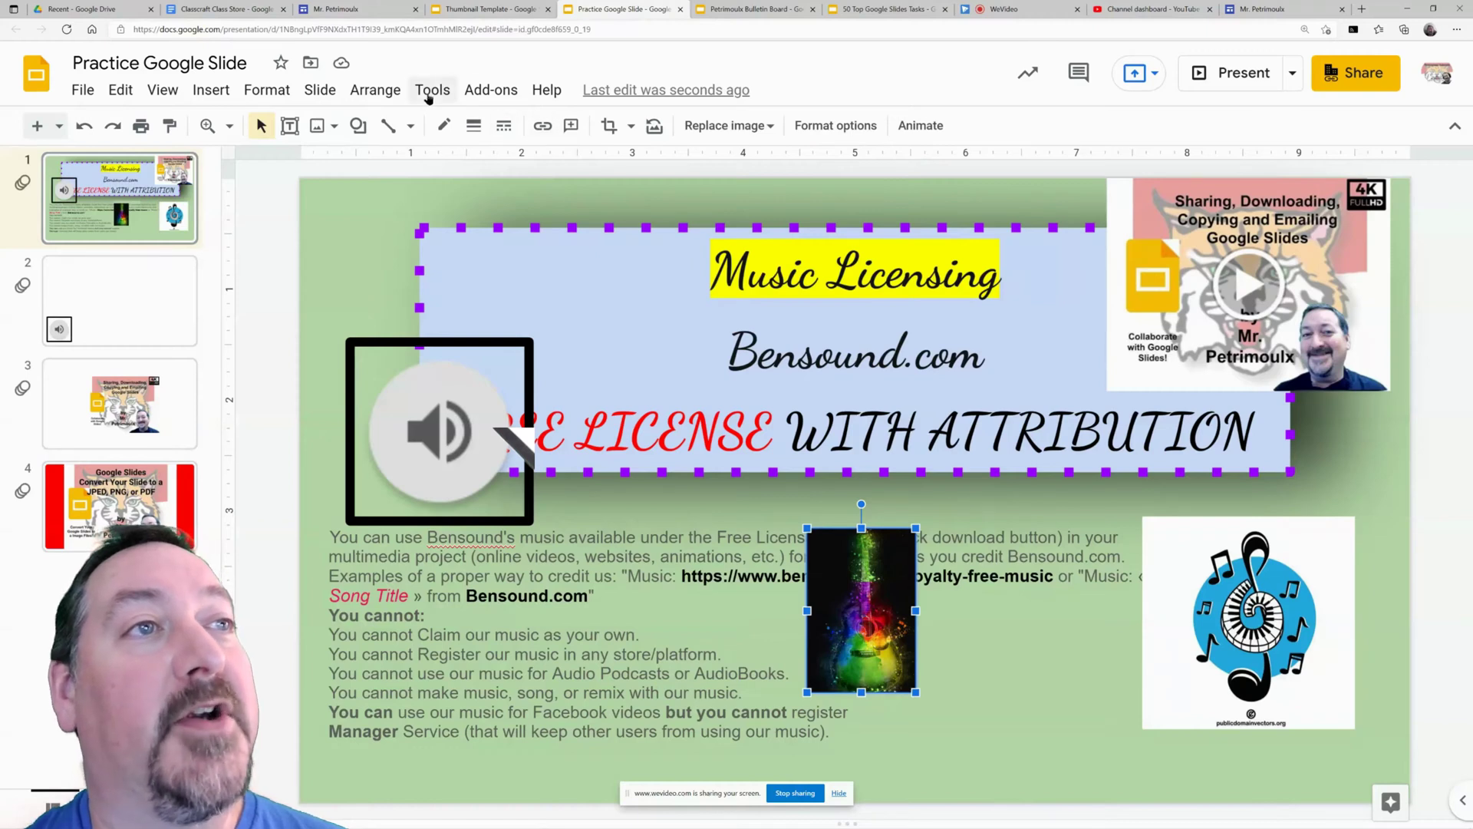
Step: Send the guitar image backward one layer, then all the way to the back
click(372, 94)
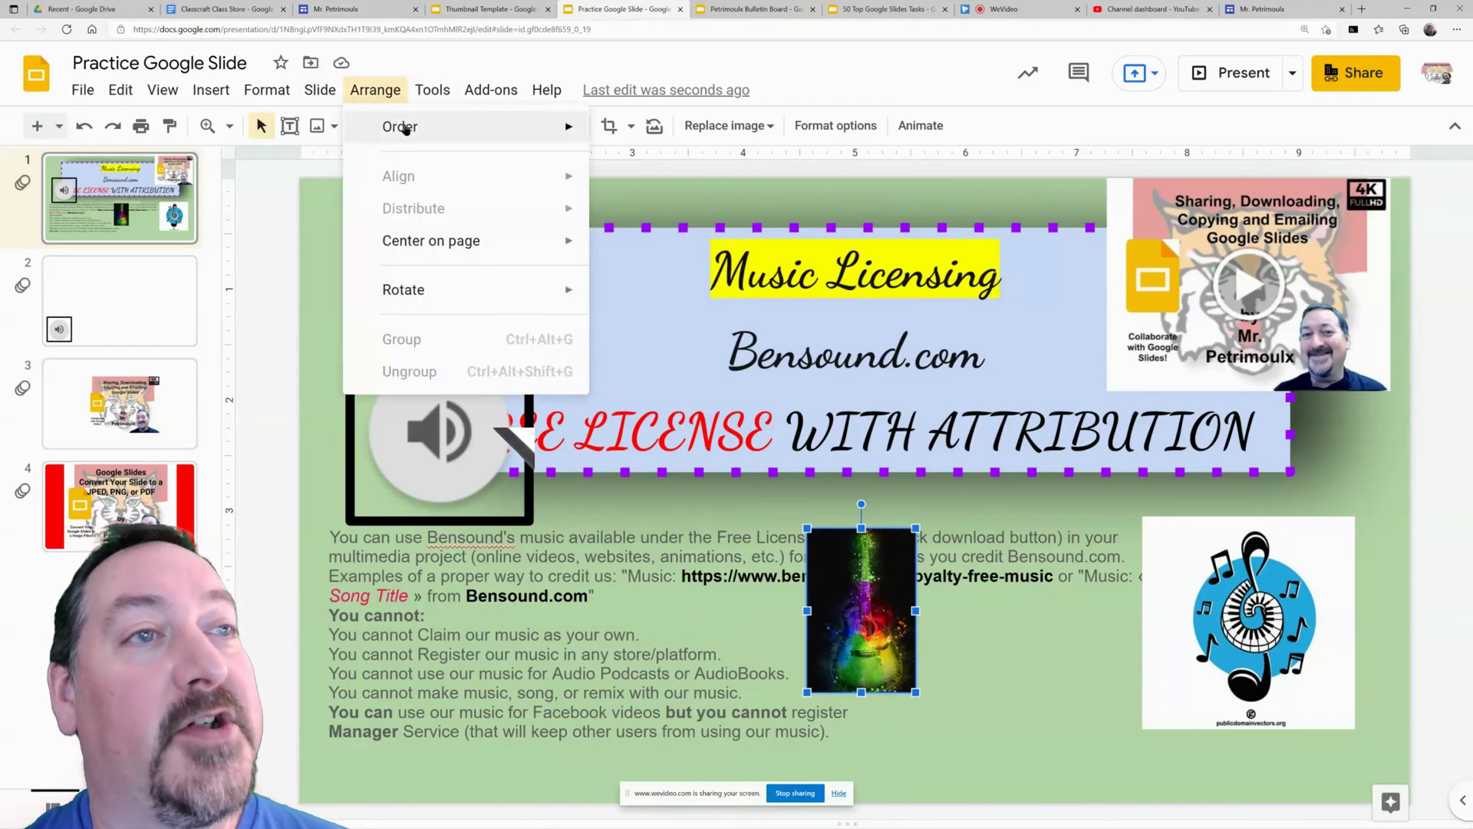
mouse_move(405, 128)
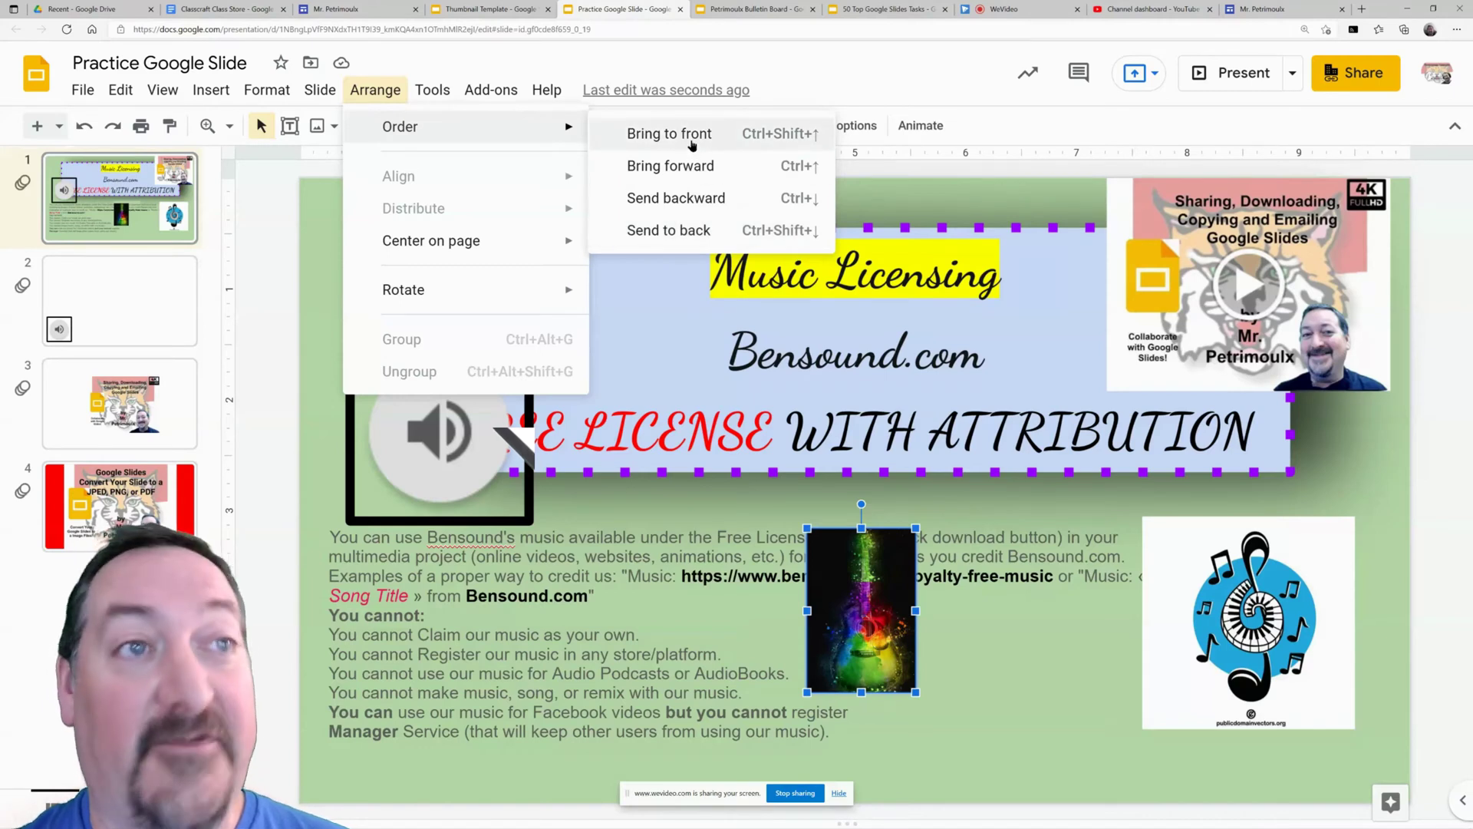
click(703, 200)
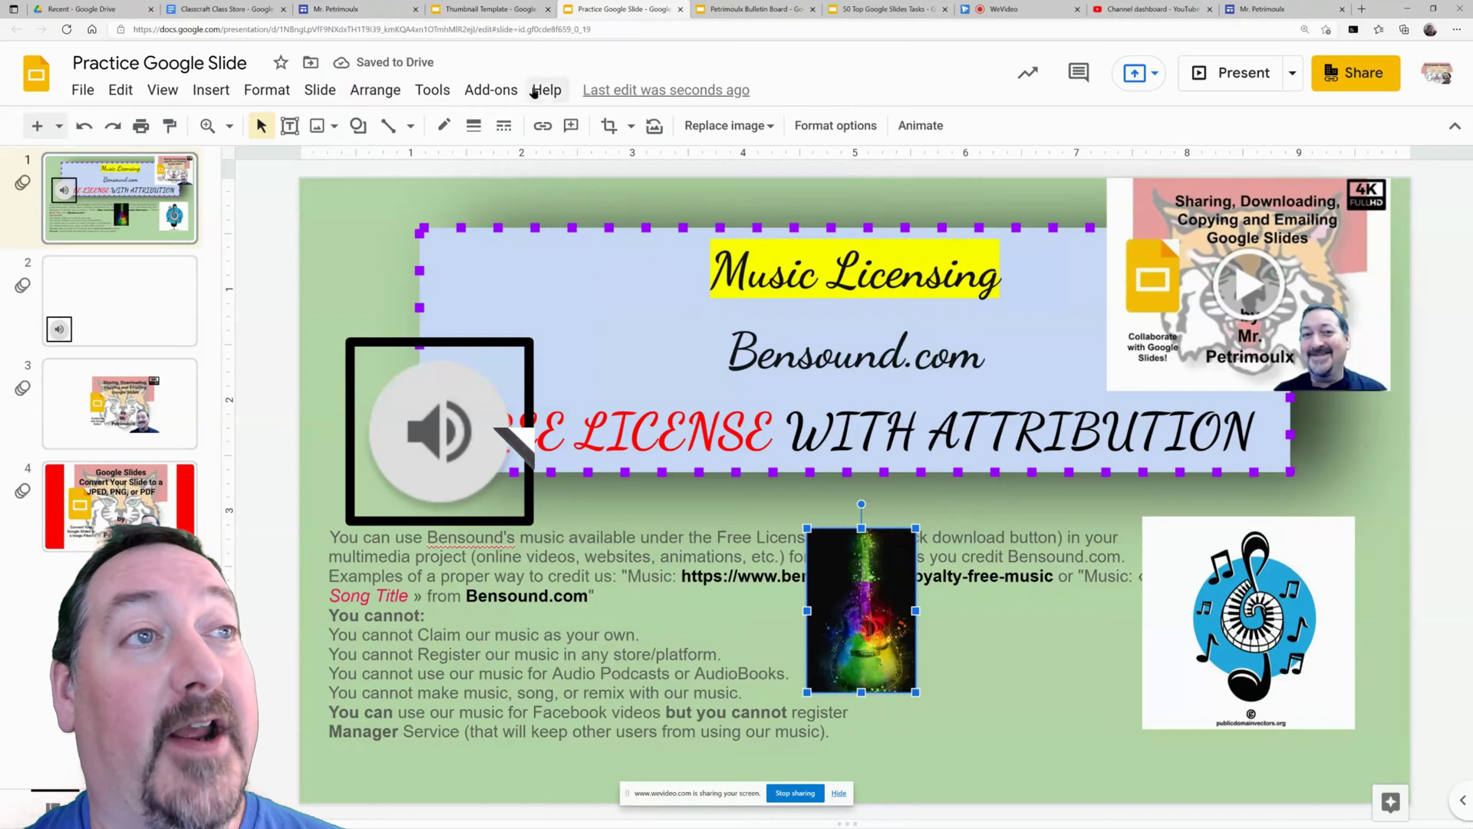
click(374, 90)
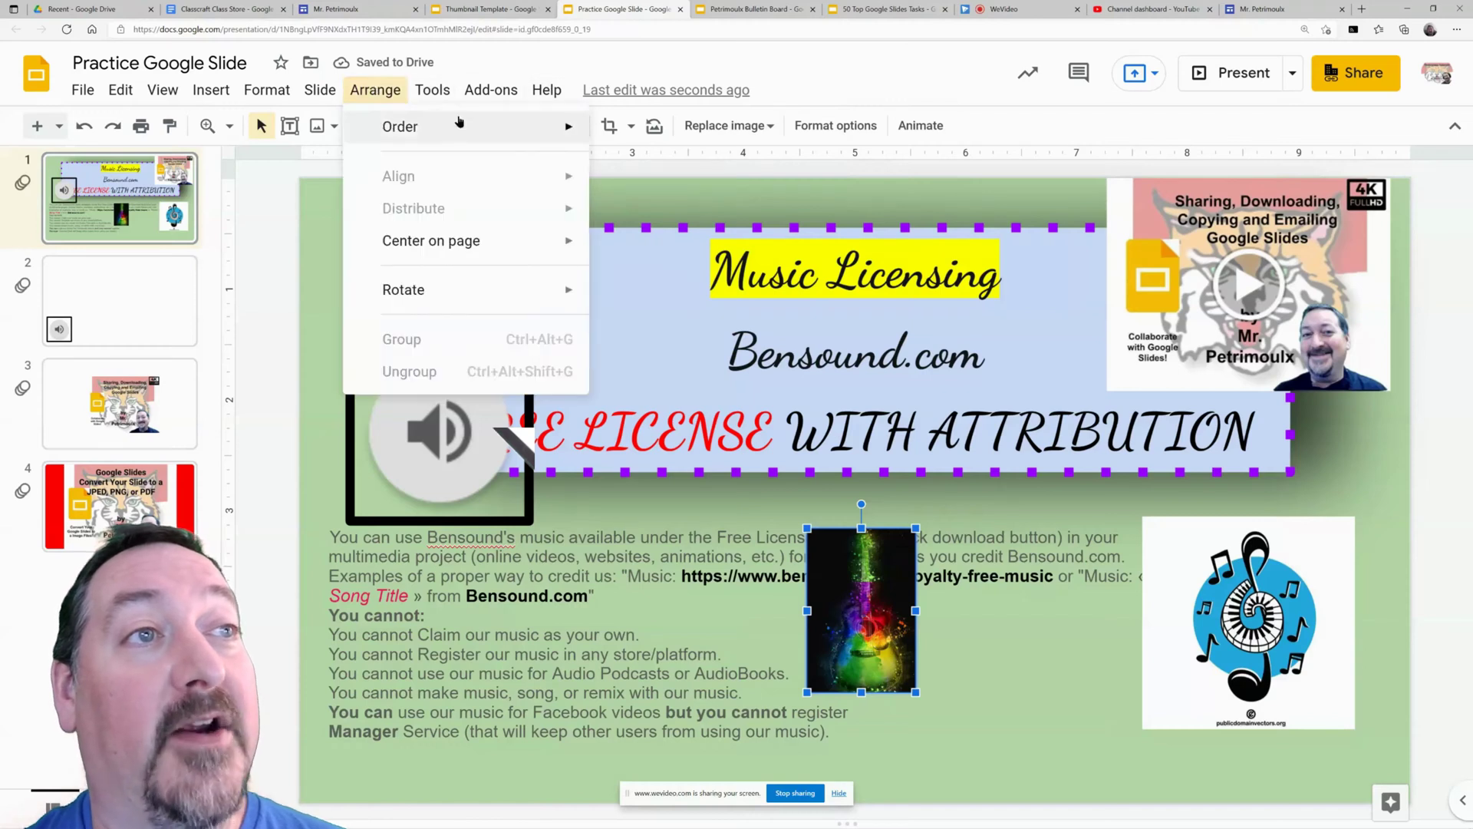
mouse_move(492, 125)
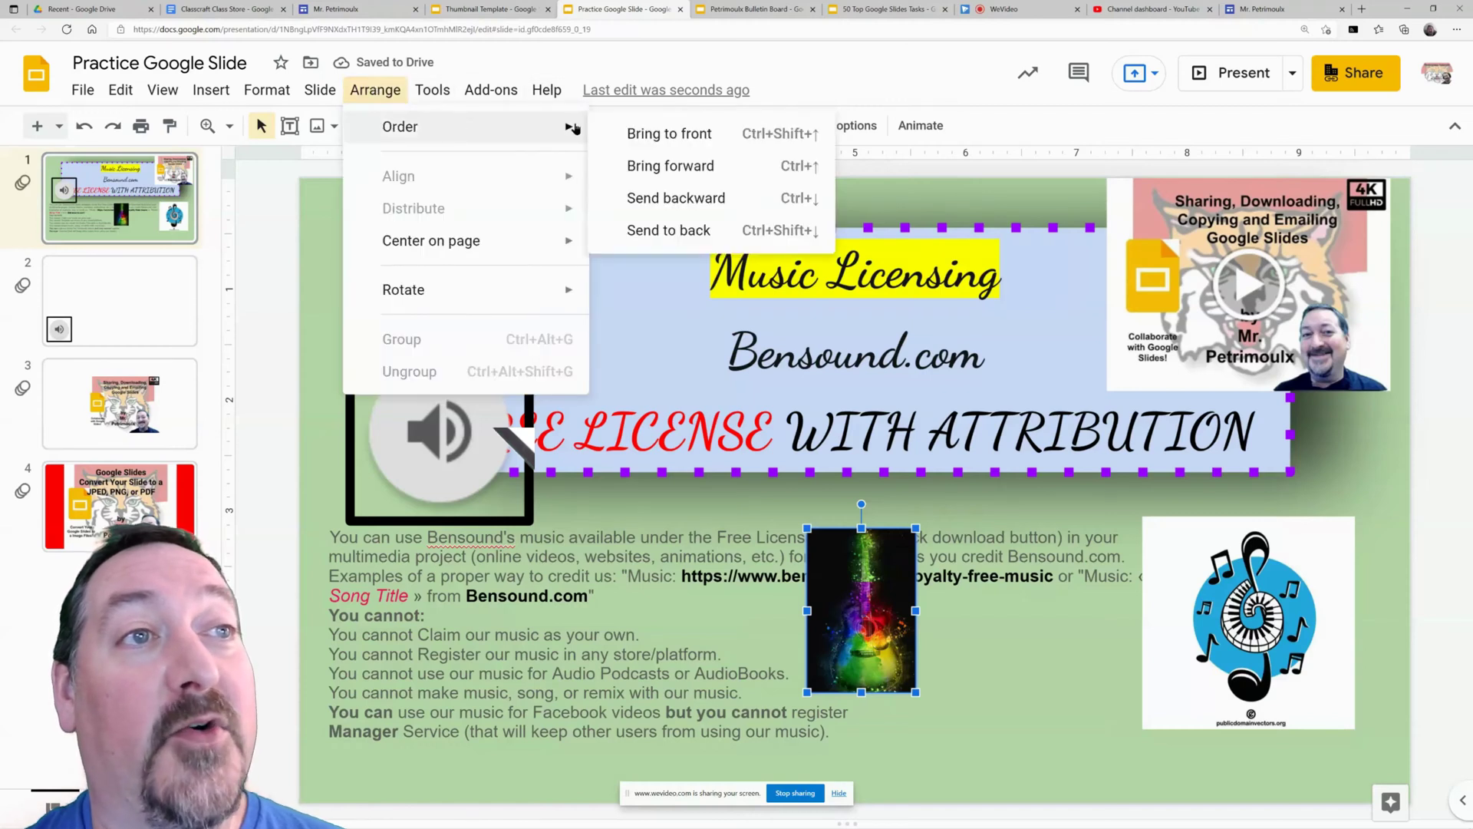
click(688, 232)
click(904, 634)
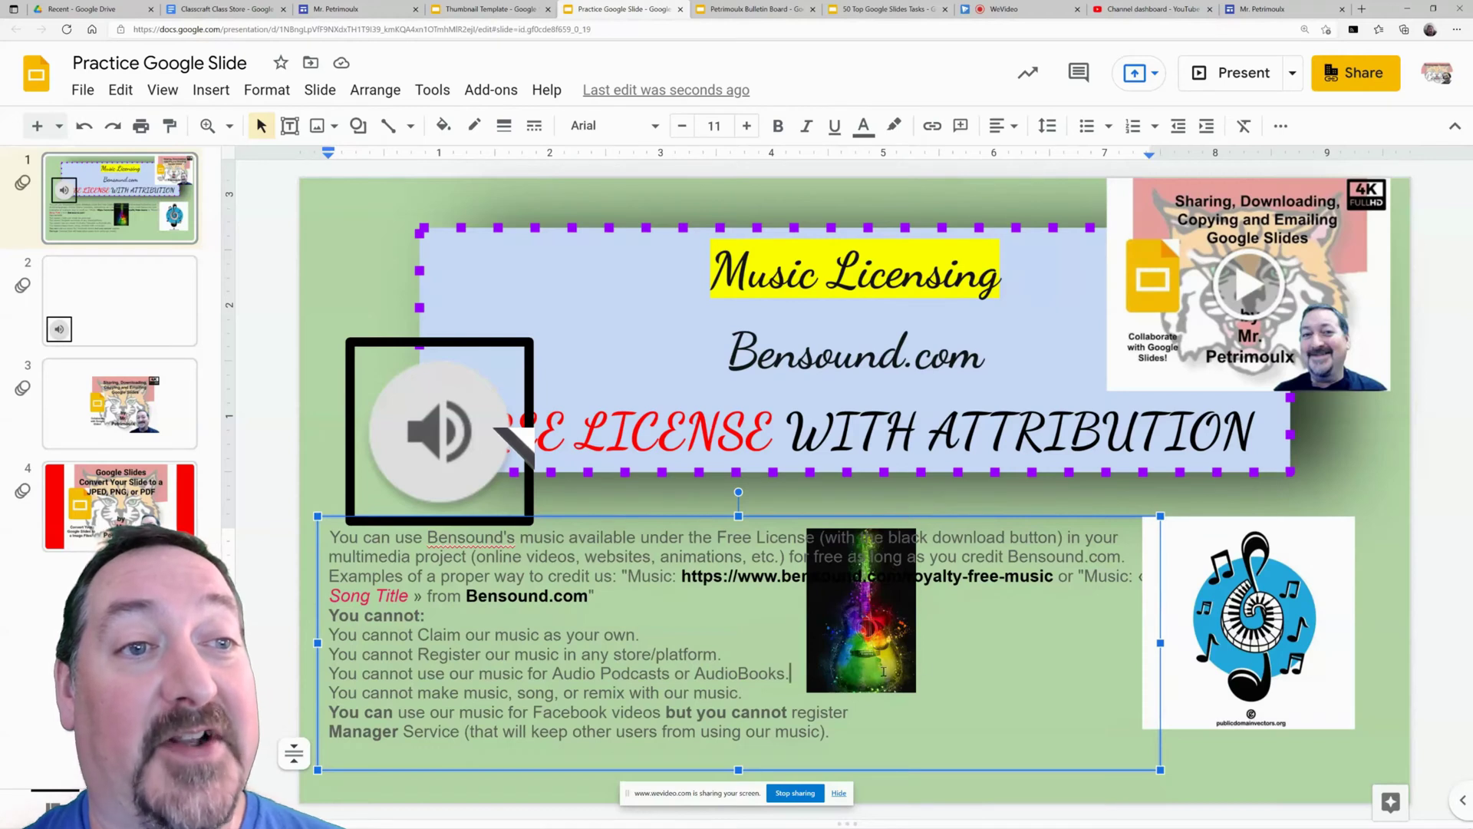
Step: Move the guitar to the right edge and raise the paragraph text box higher
click(895, 531)
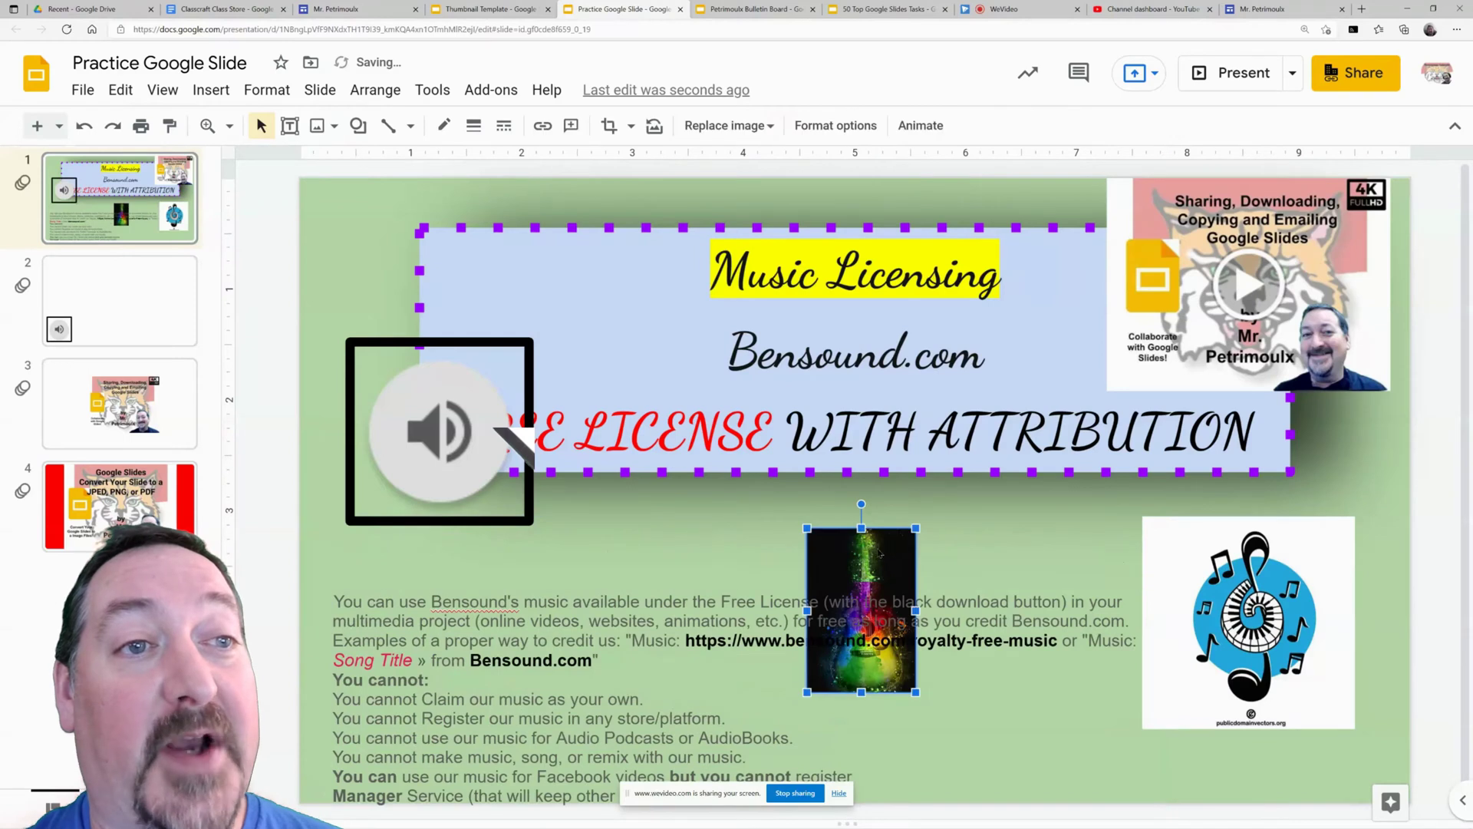
drag(883, 550, 1360, 466)
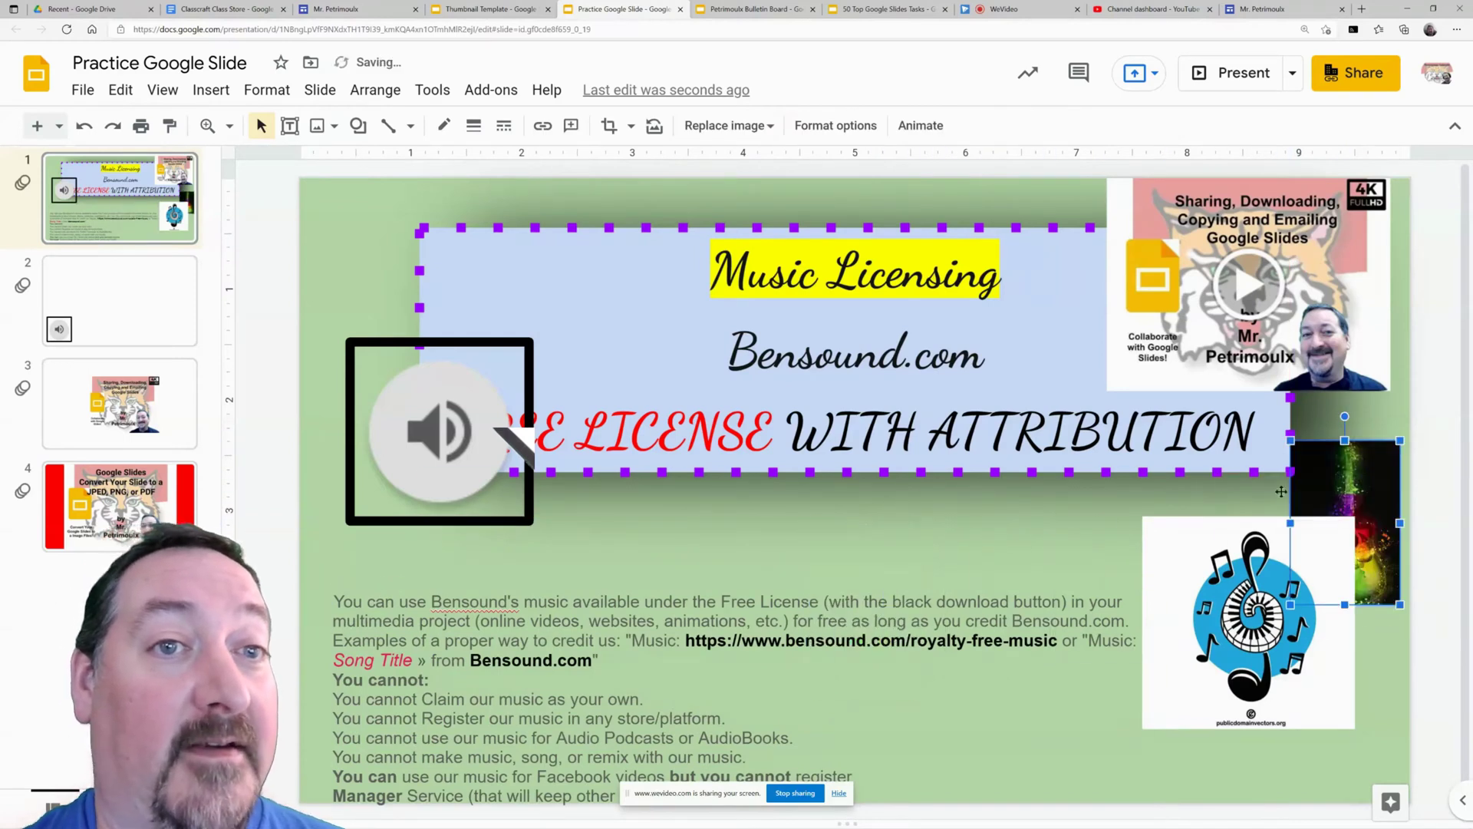
click(700, 603)
drag(791, 581, 795, 507)
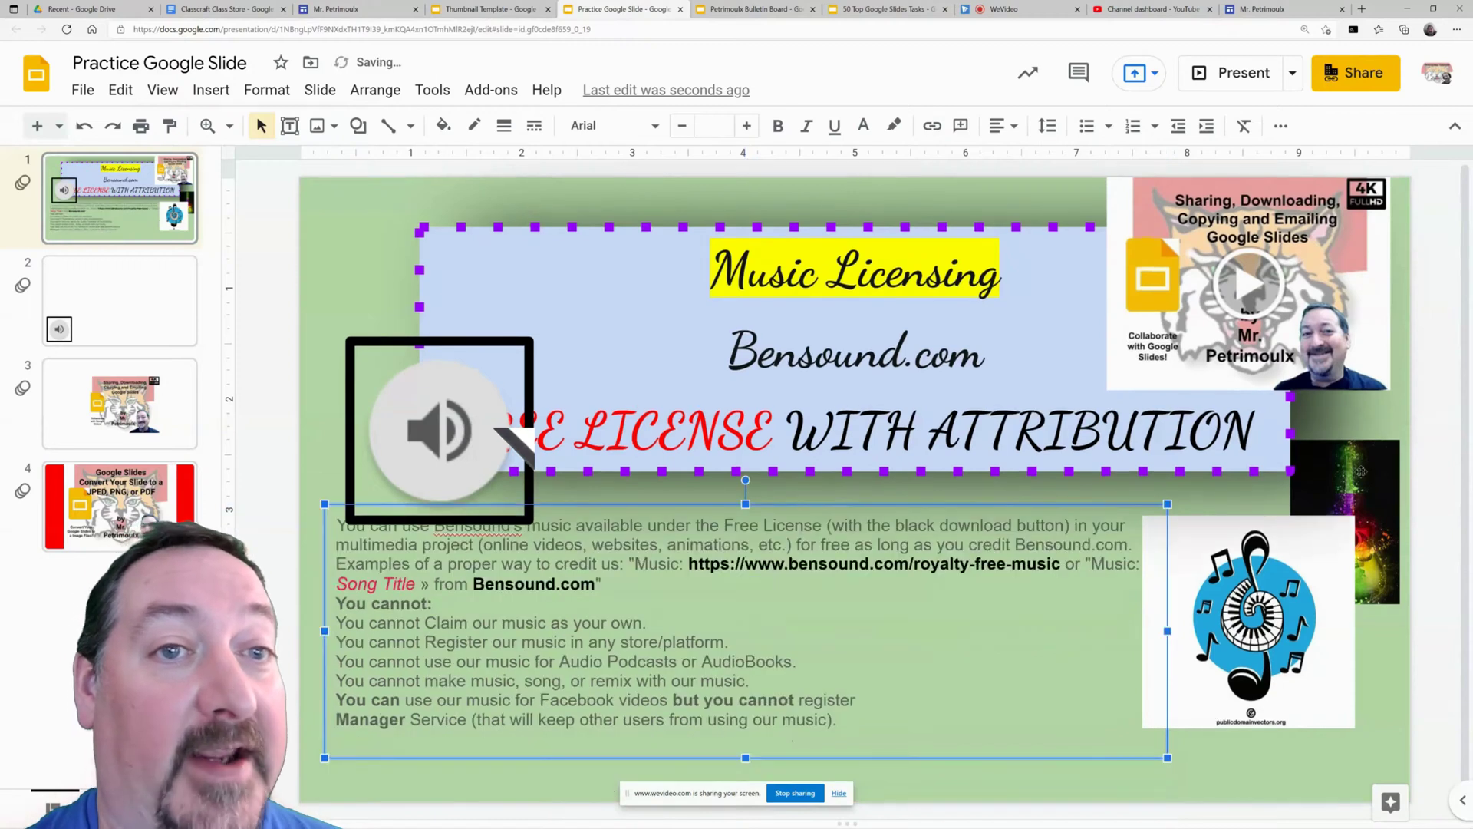
drag(1362, 472, 846, 646)
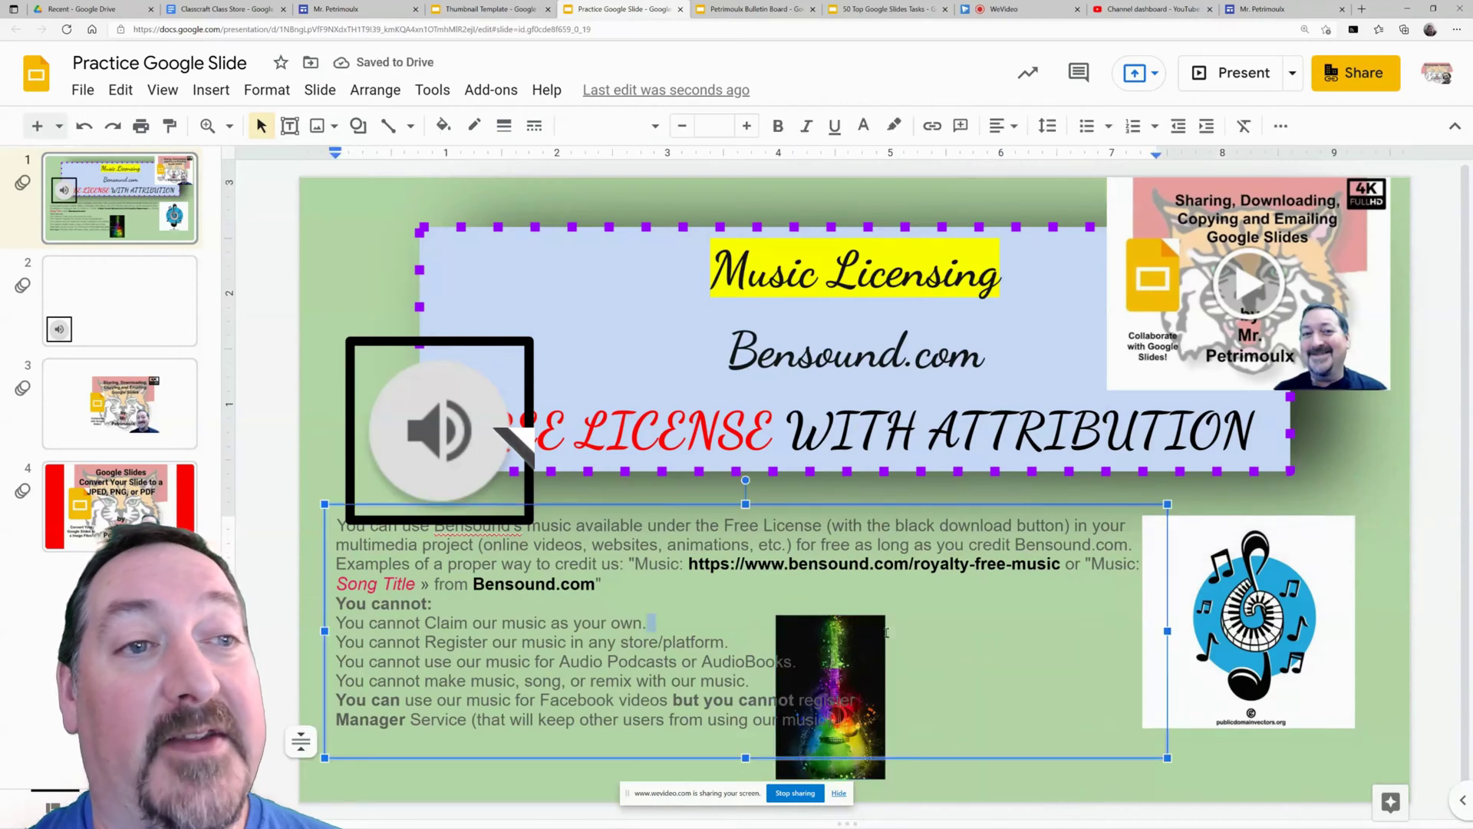
Step: Drag the guitar image to the lower right, under the music-note logo
triple_click(835, 650)
click(868, 770)
drag(868, 769, 1381, 754)
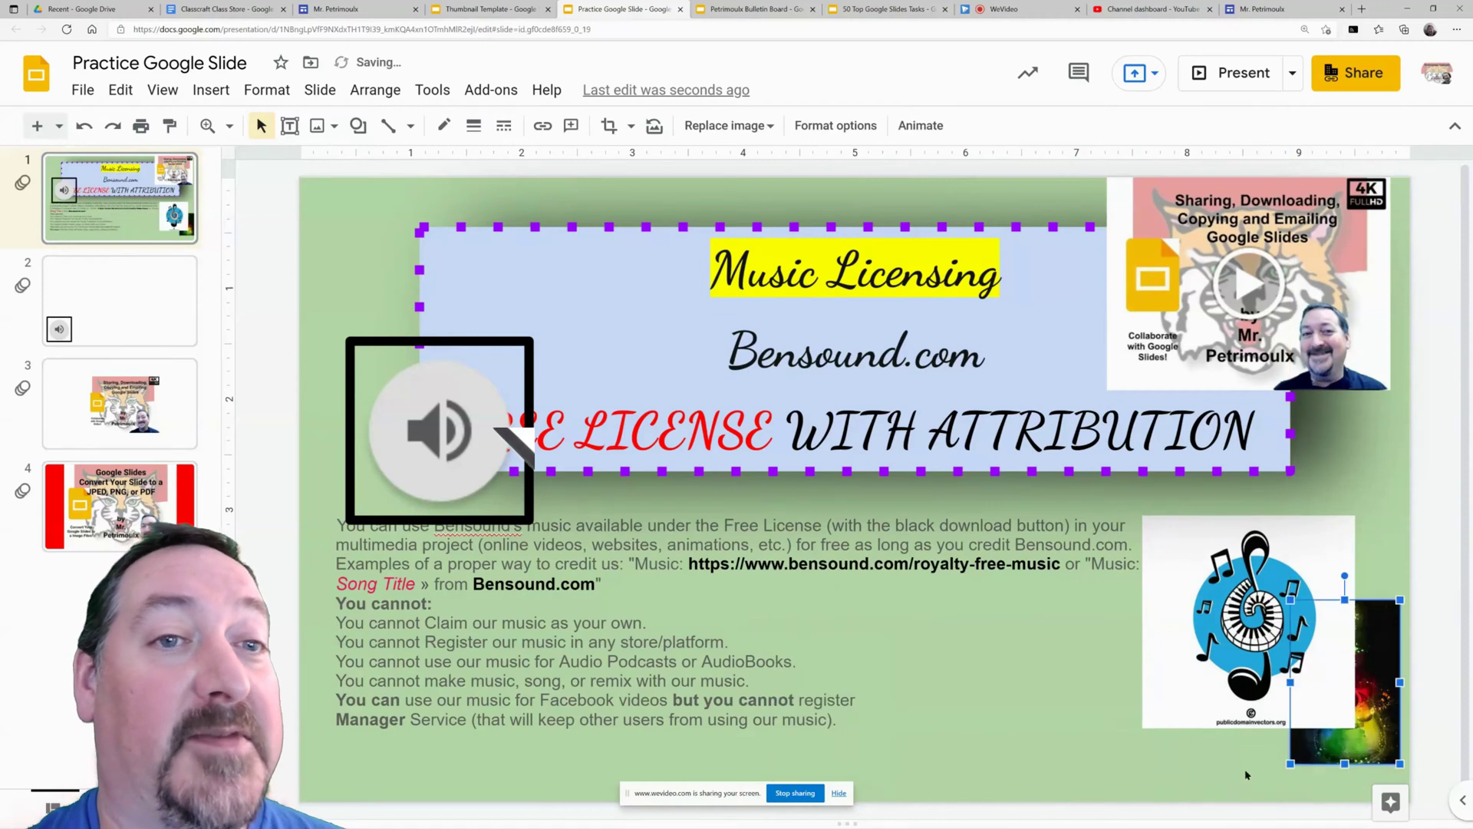
click(1207, 623)
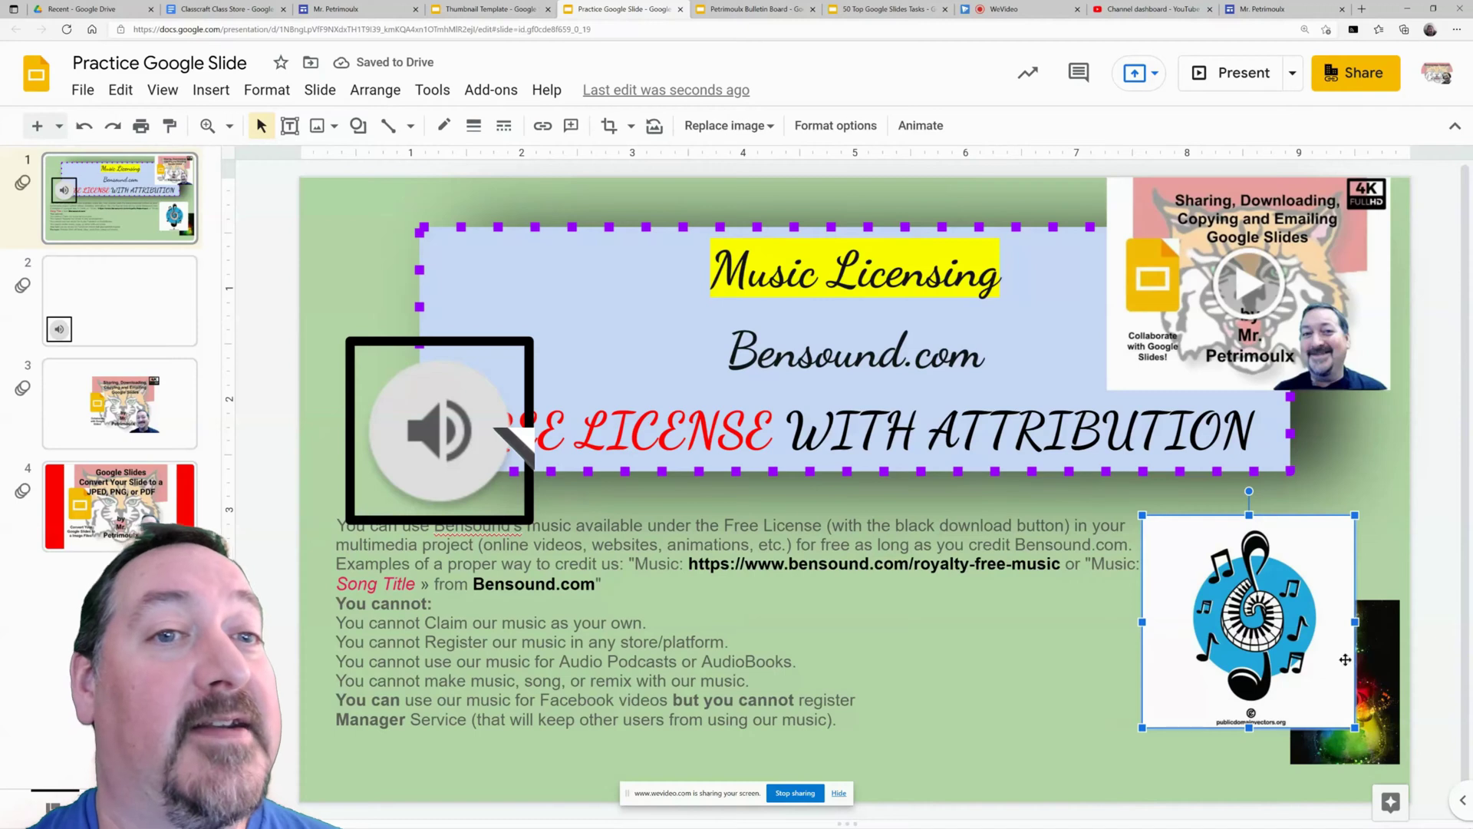
click(1375, 704)
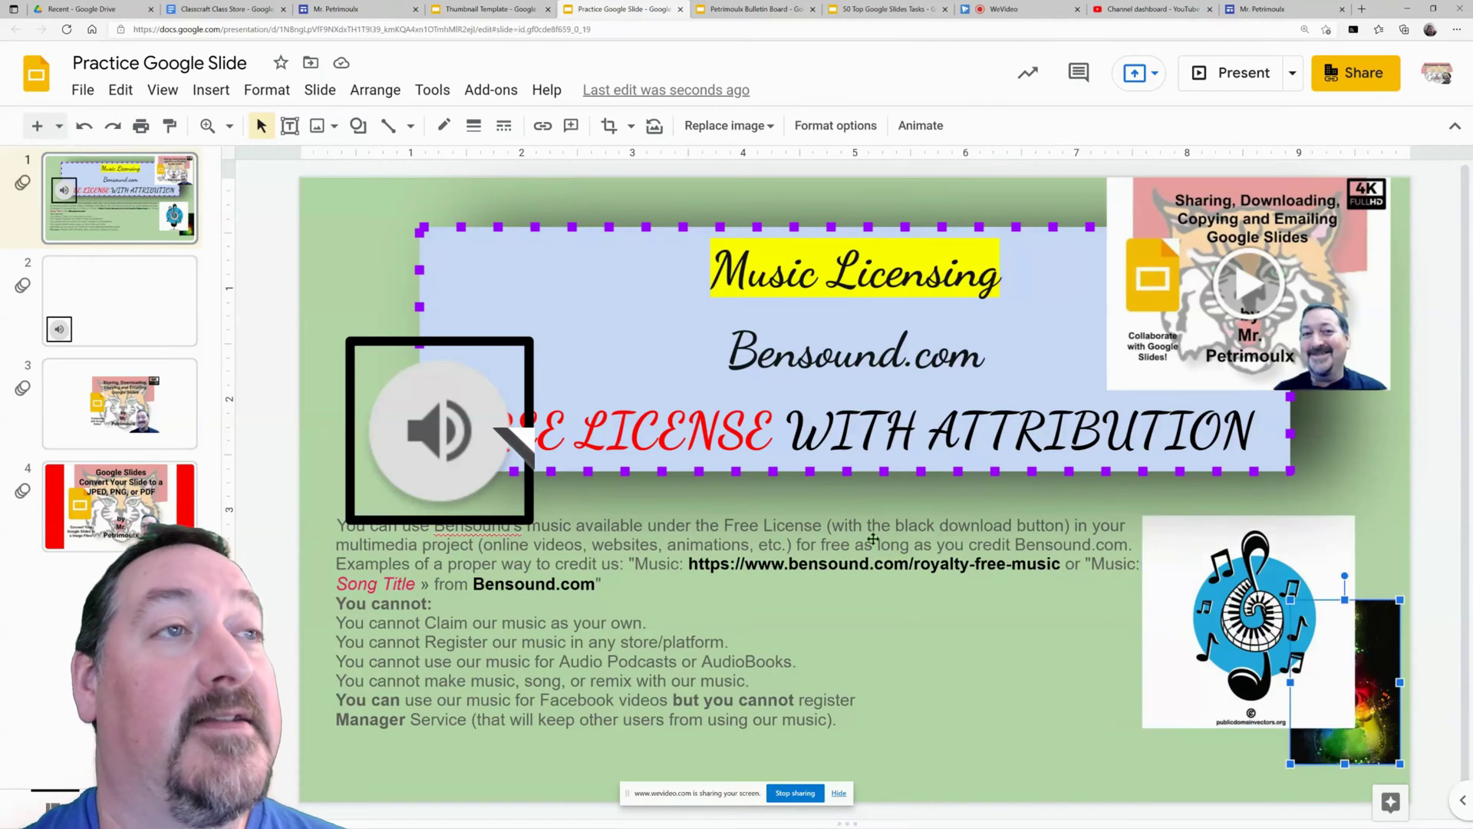
Step: Bring the guitar image forward three layers until it overlaps the music-note logo
click(382, 95)
mouse_move(454, 120)
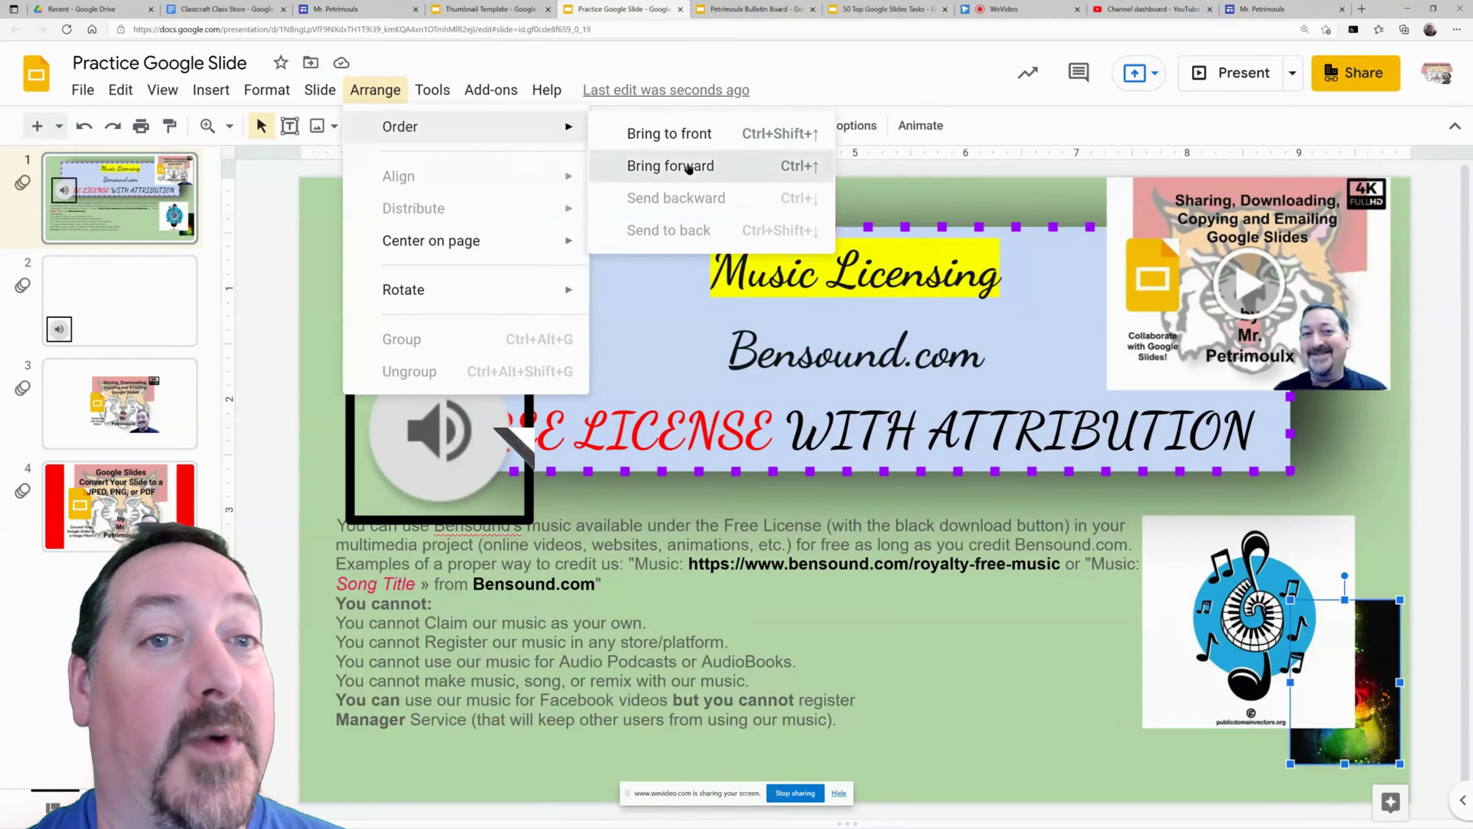
click(689, 168)
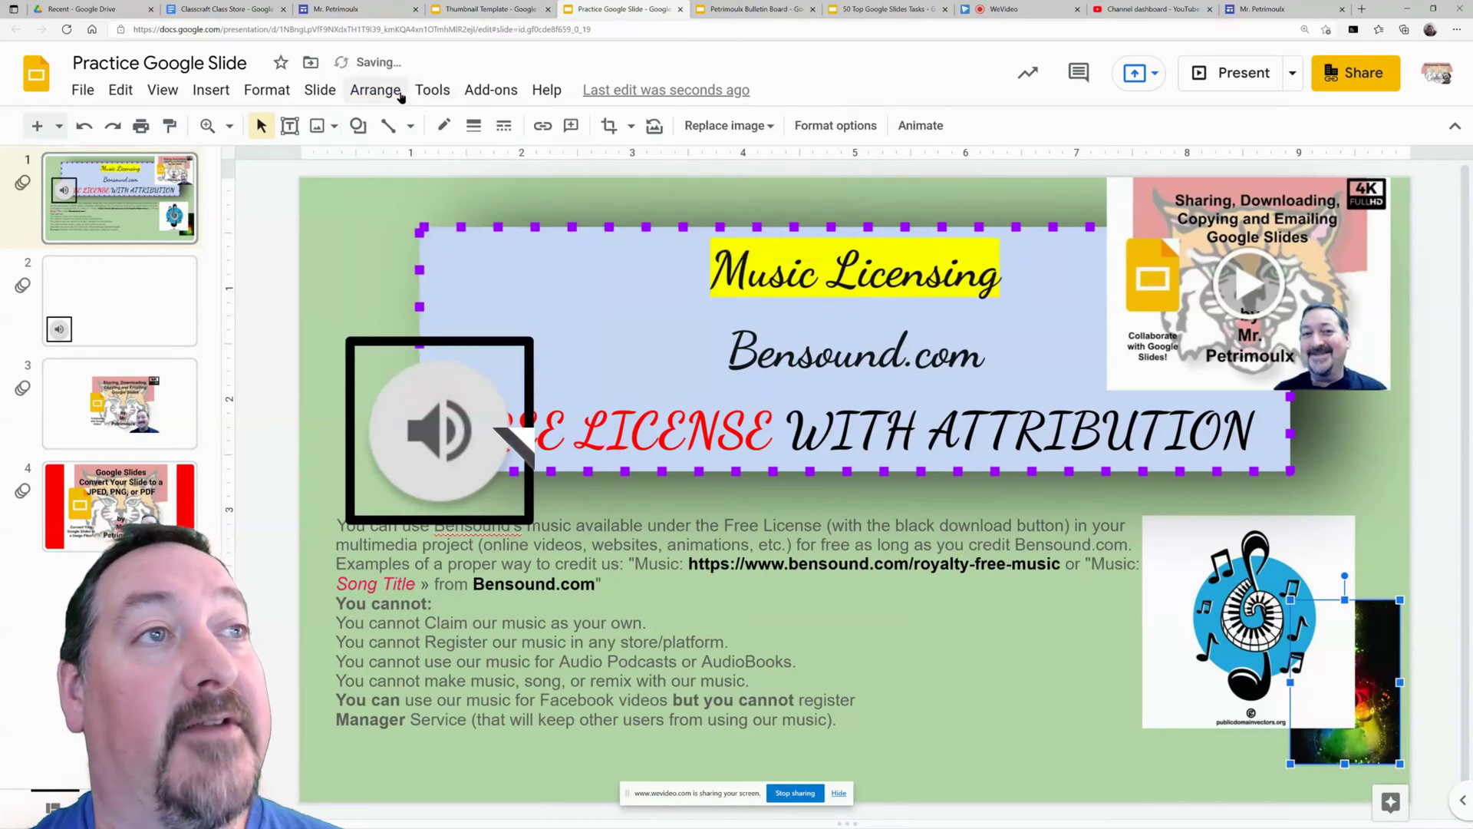
click(376, 89)
mouse_move(403, 127)
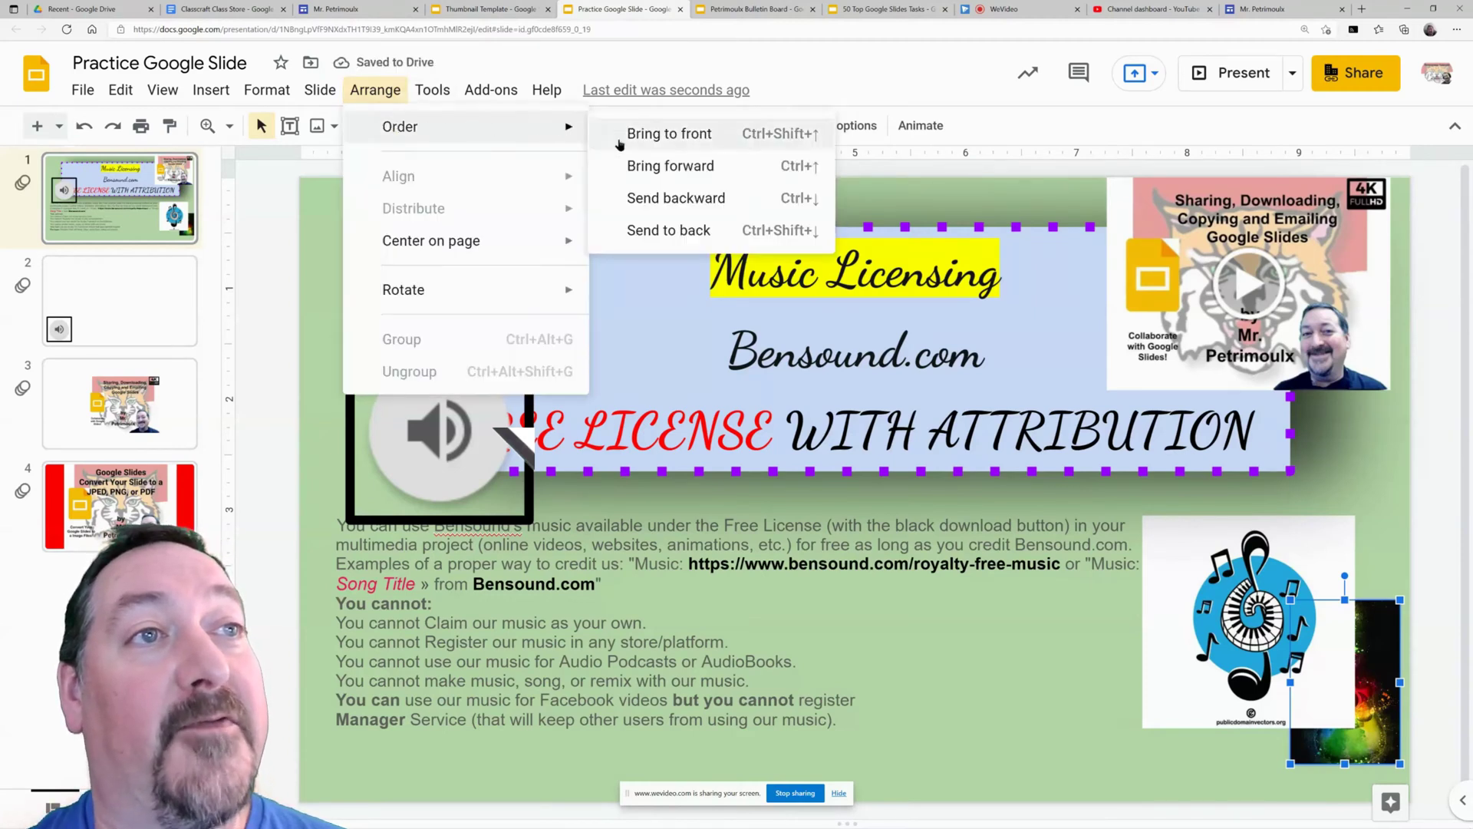
click(660, 166)
click(369, 98)
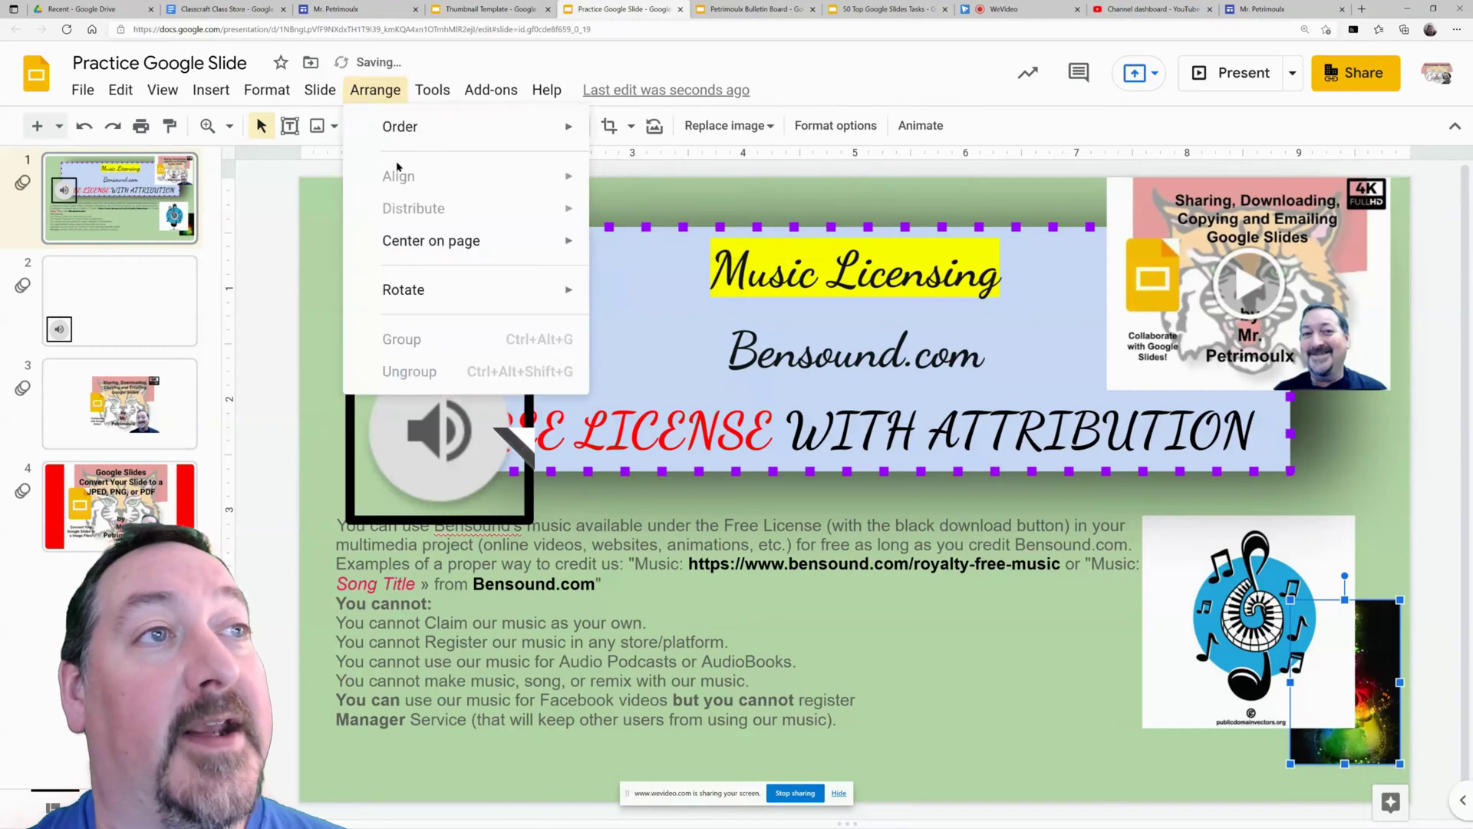
mouse_move(466, 126)
click(691, 169)
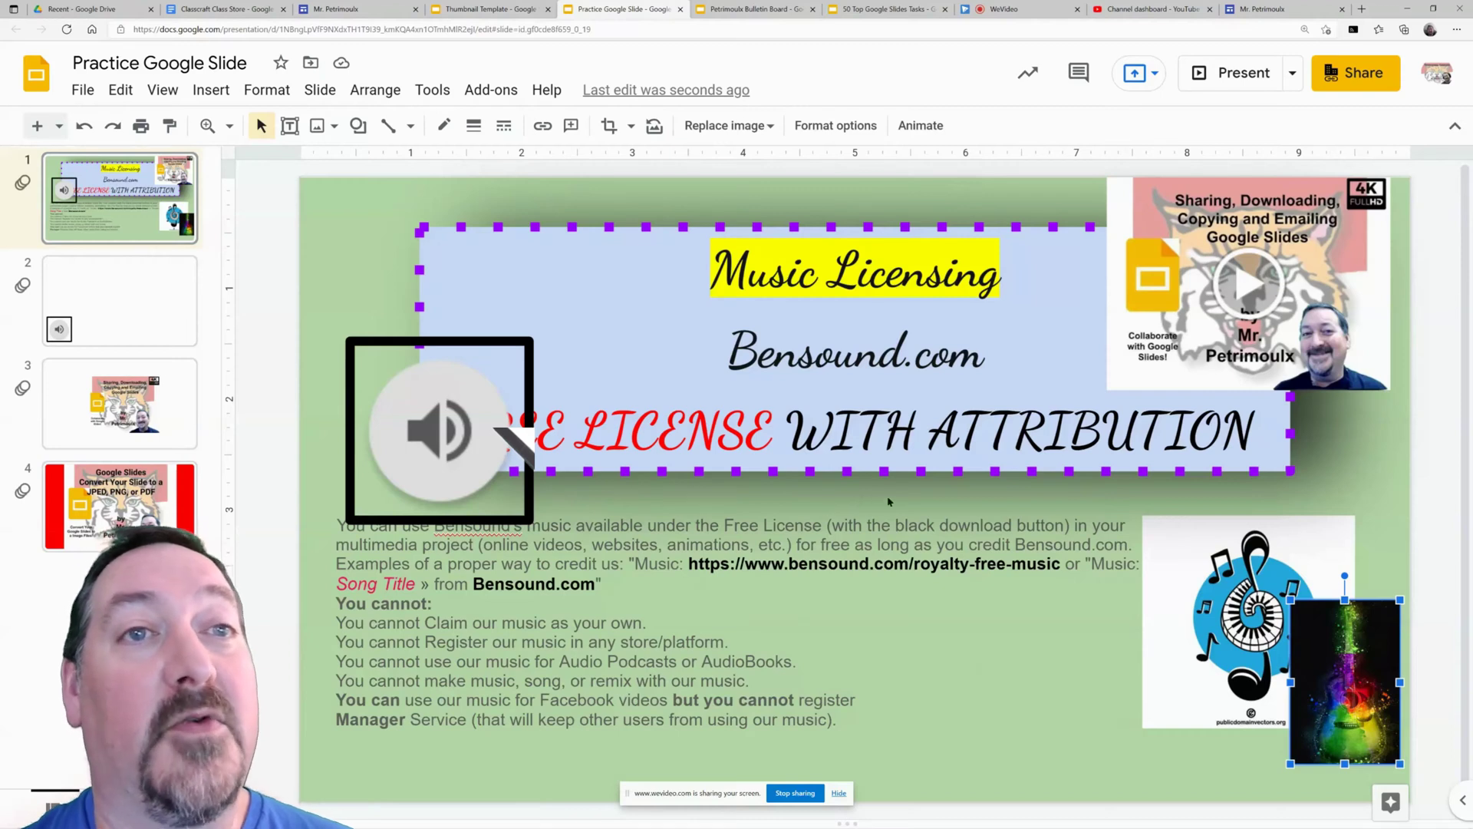
click(1165, 352)
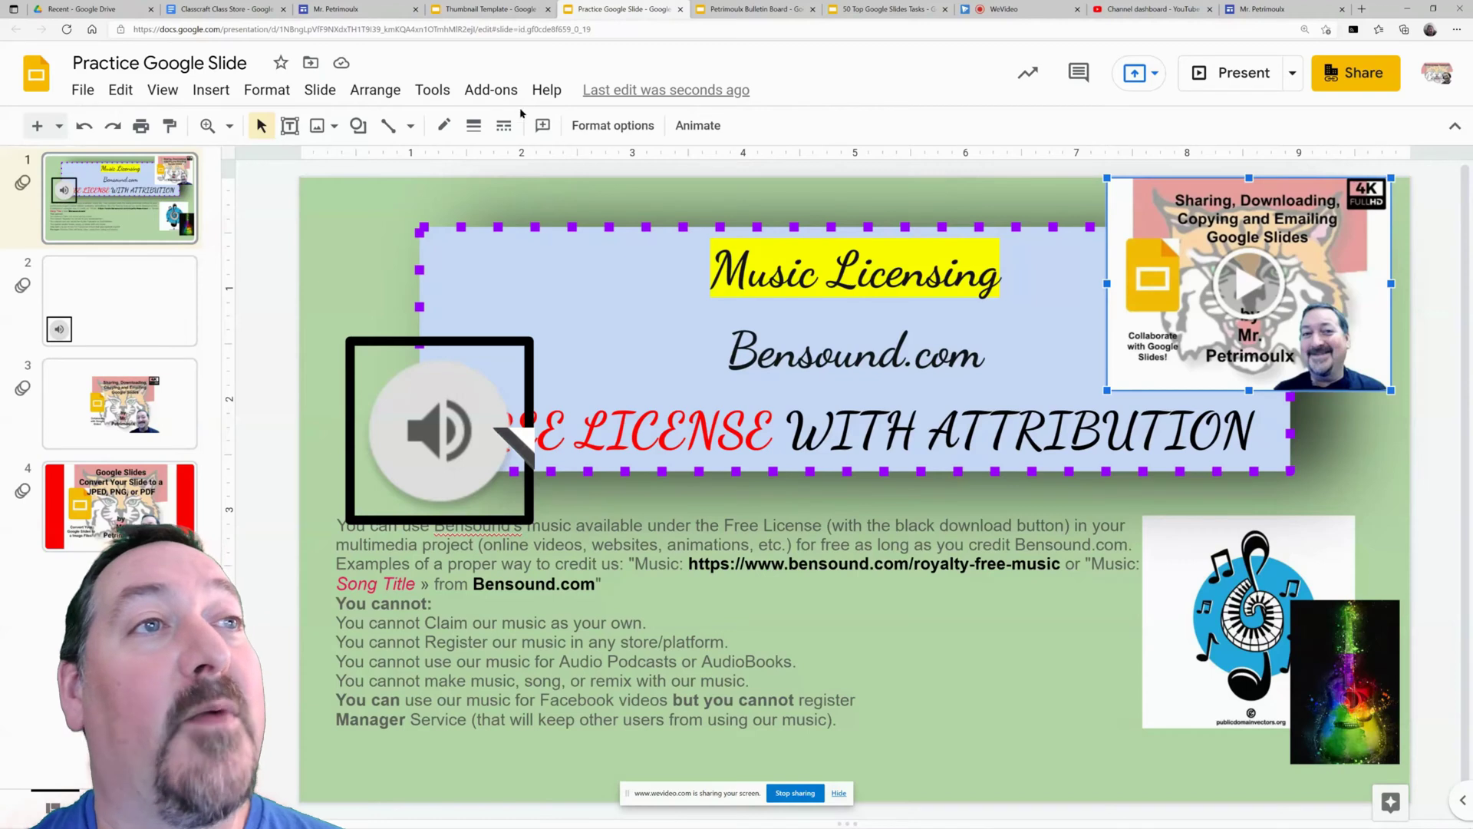
Step: Send the top-right video backward four layers so it sits behind the Music Licensing title
click(379, 91)
mouse_move(399, 126)
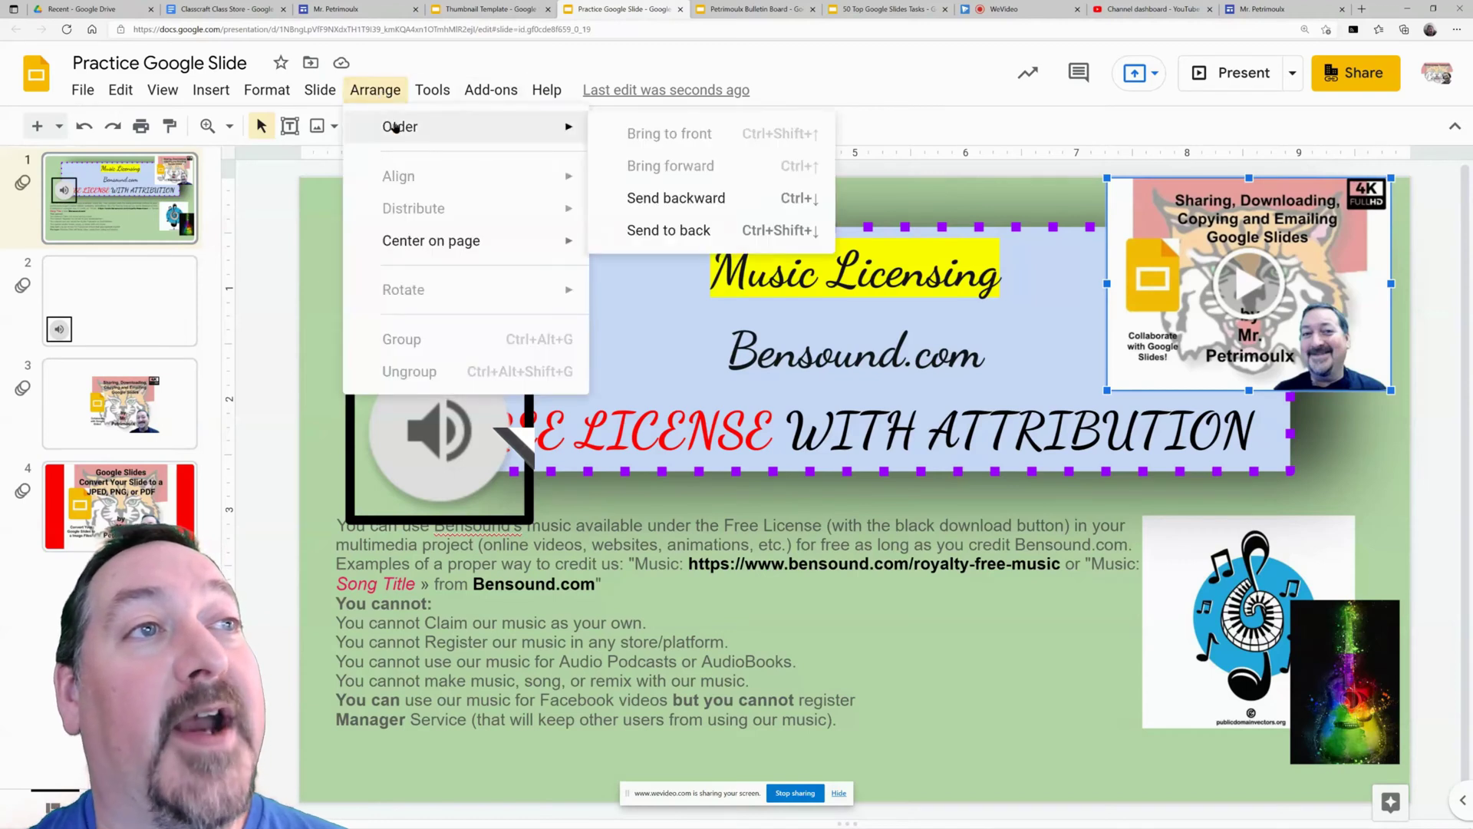
click(688, 197)
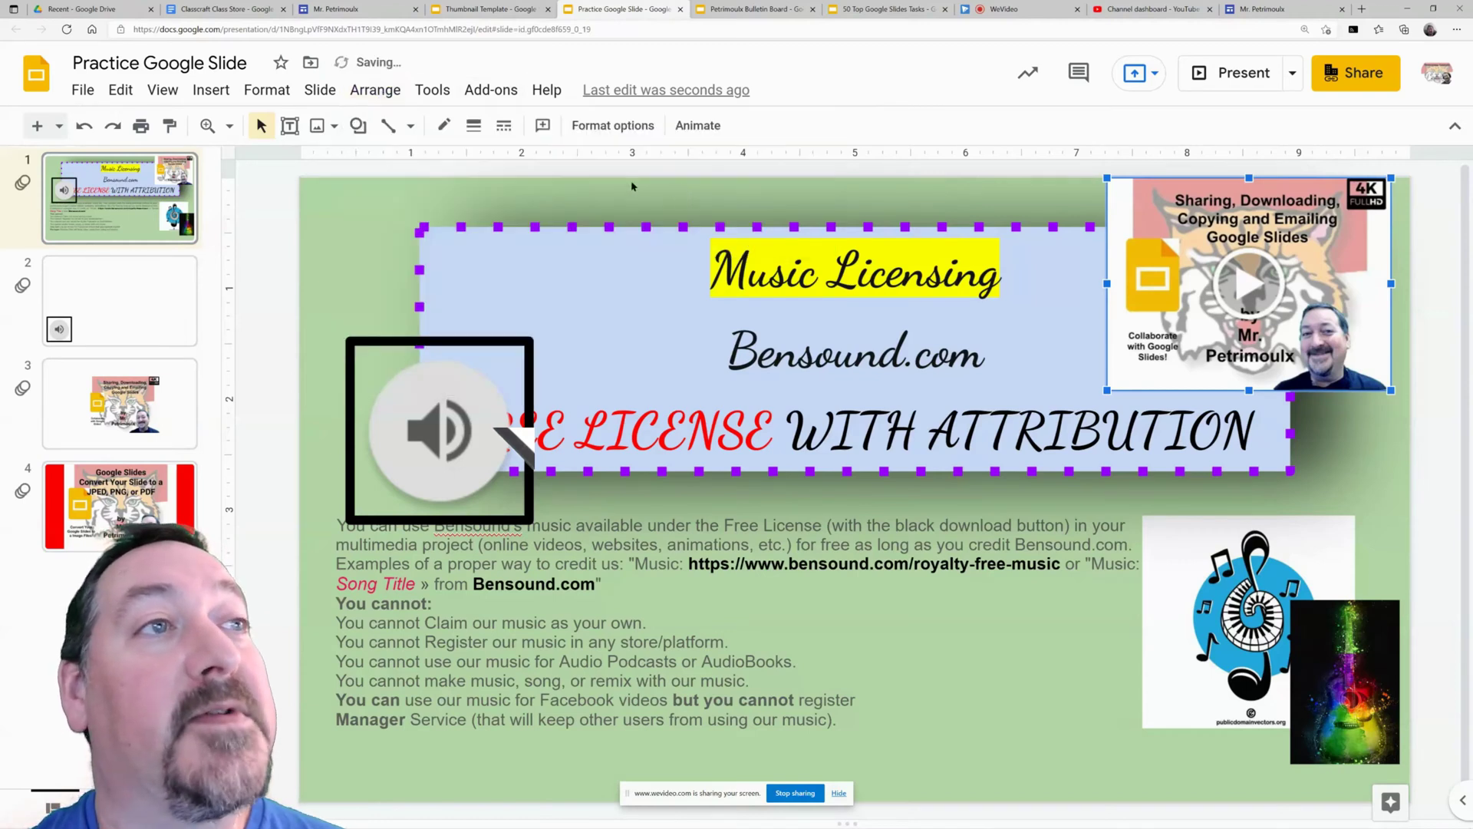
click(375, 90)
mouse_move(481, 127)
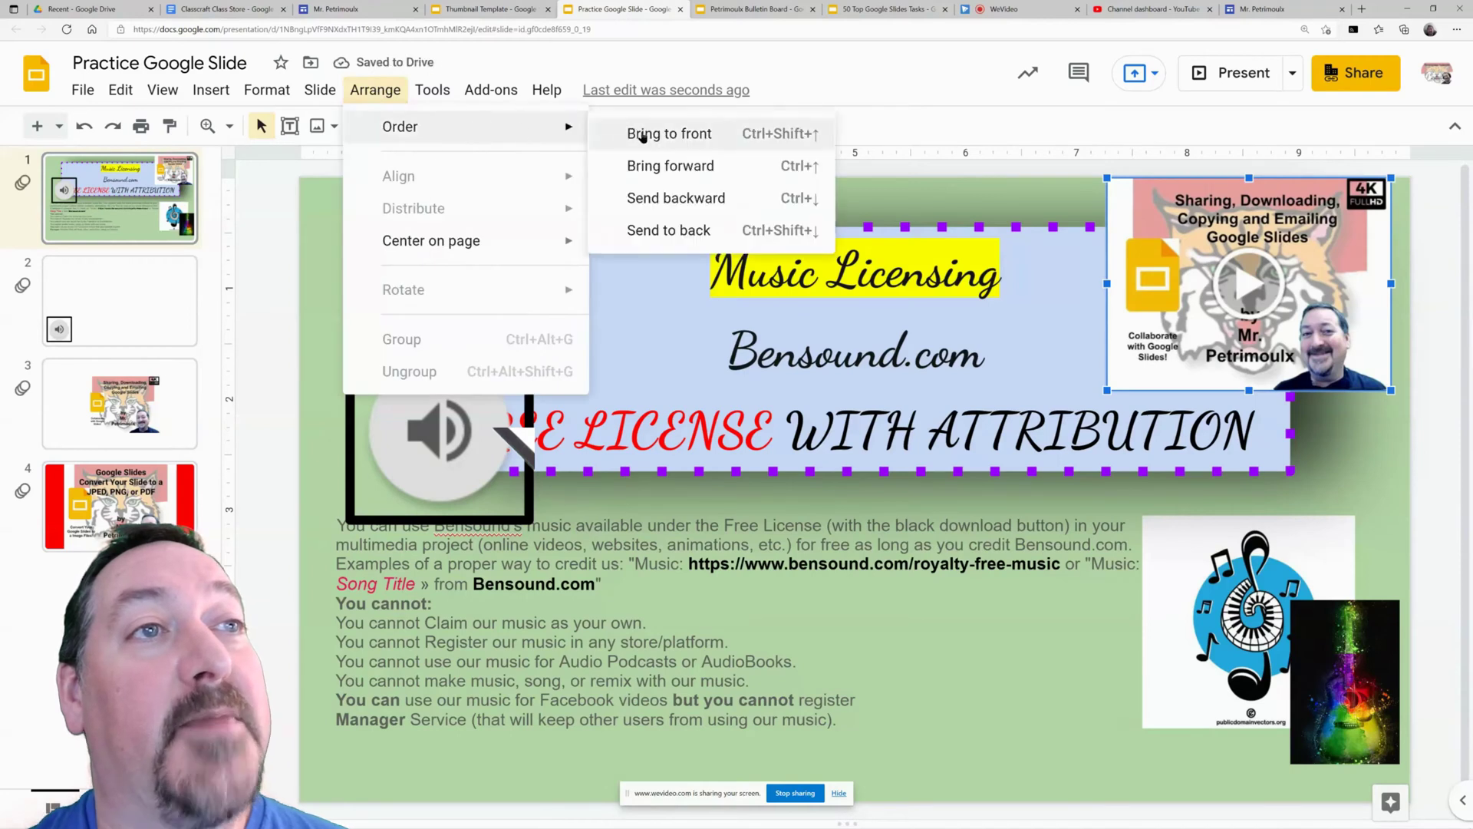
click(679, 198)
click(375, 89)
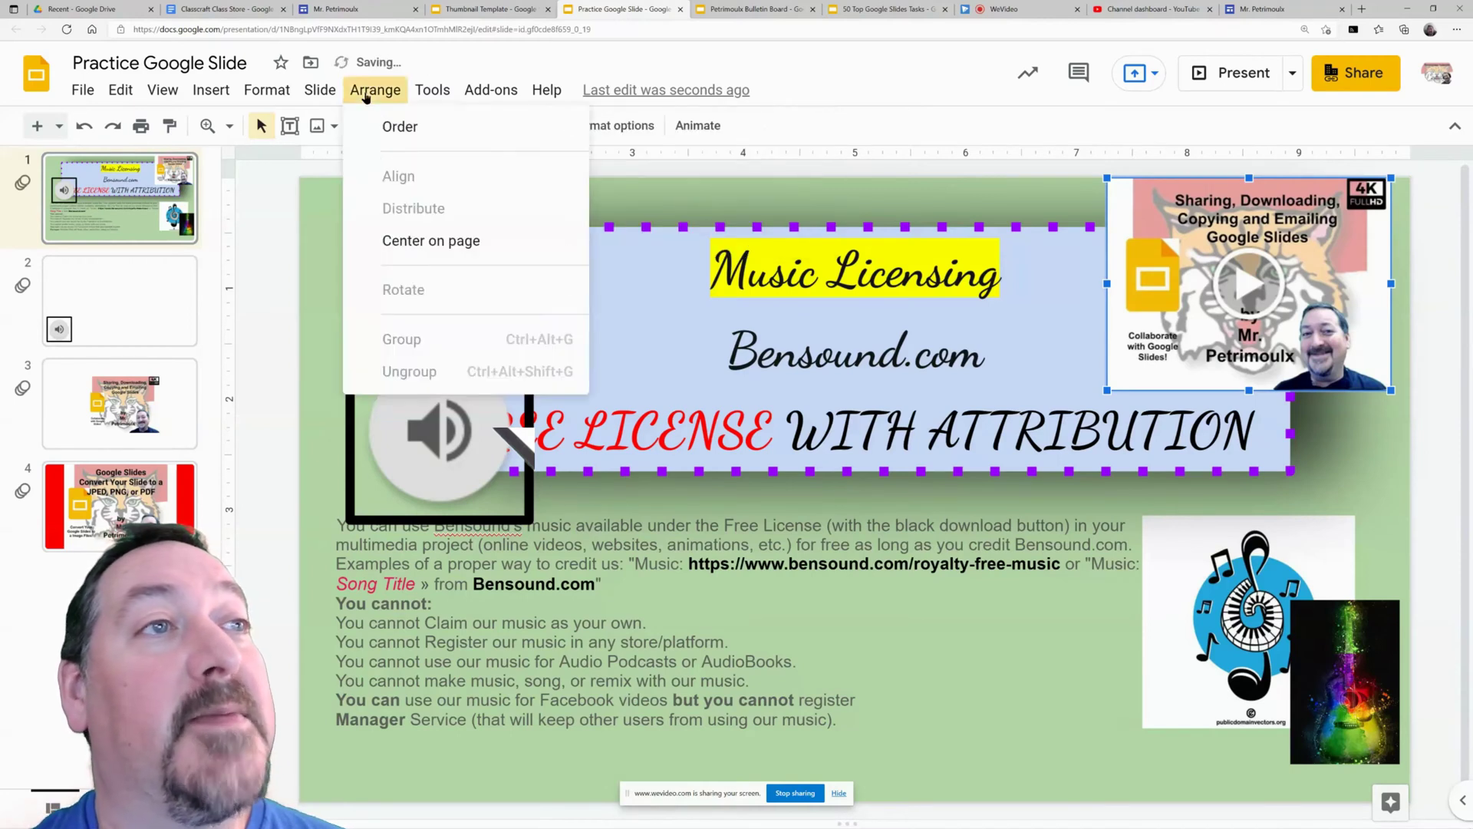
mouse_move(477, 126)
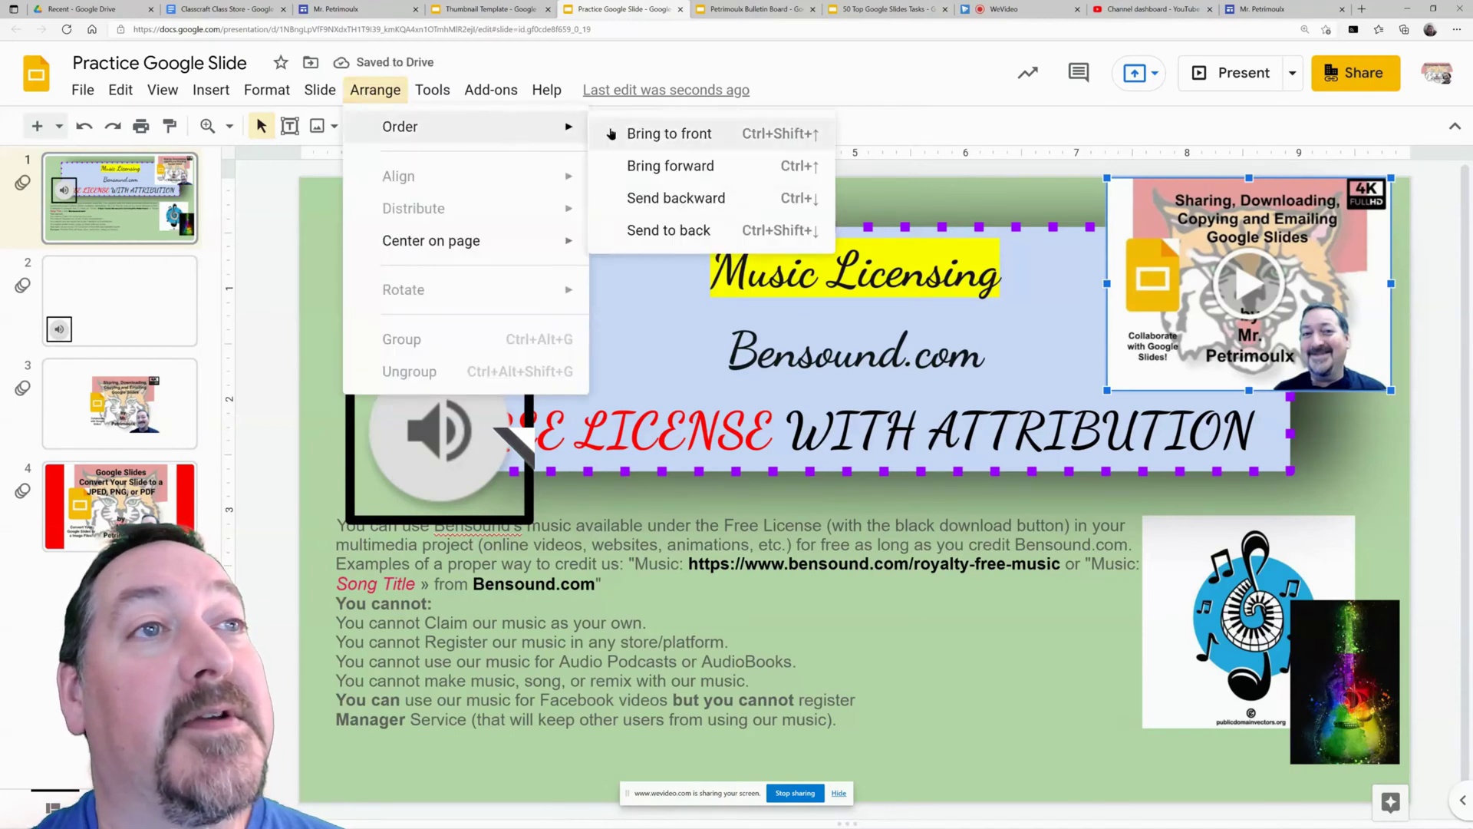
click(689, 198)
click(375, 90)
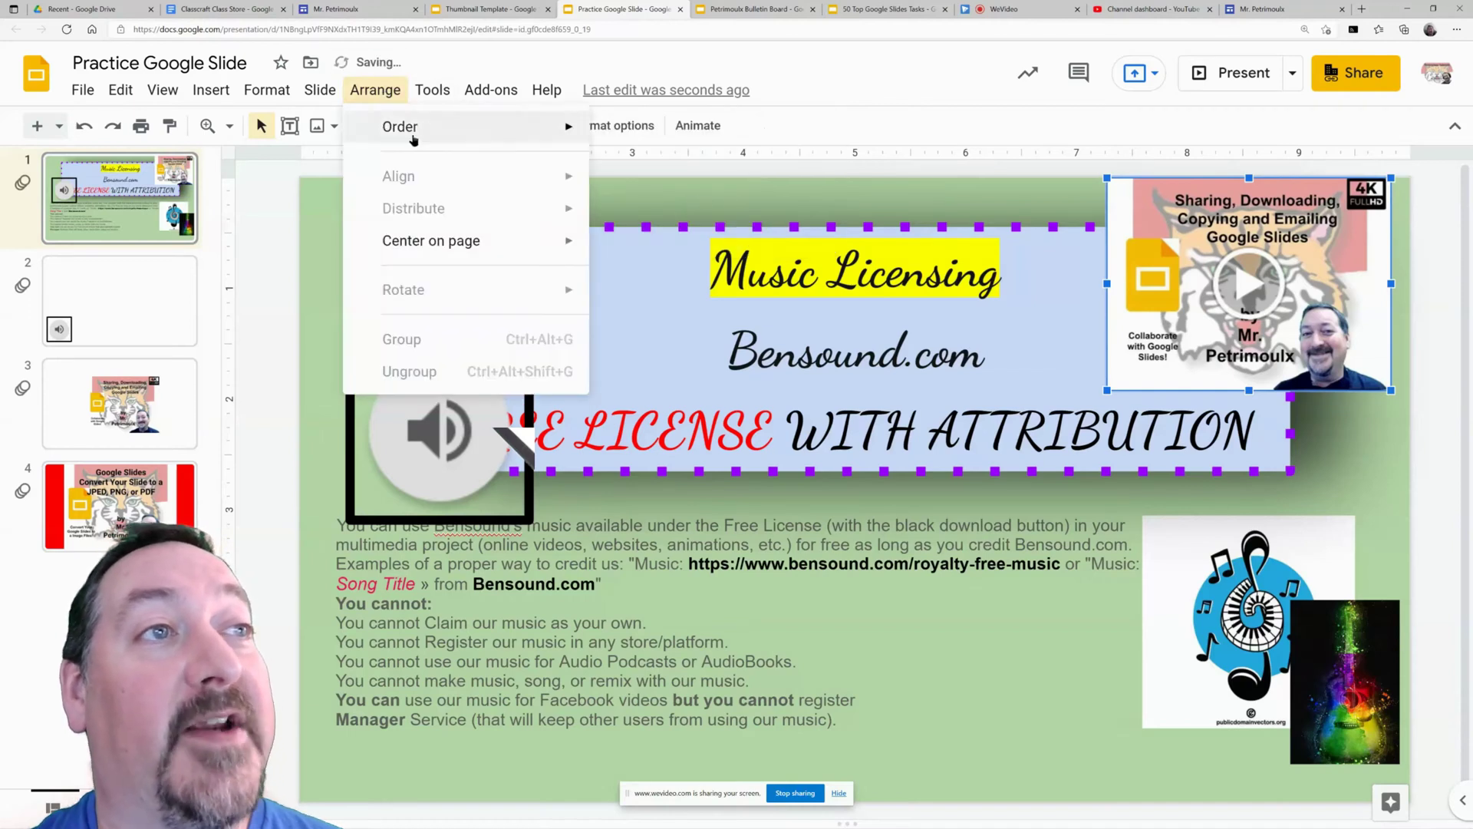
mouse_move(498, 135)
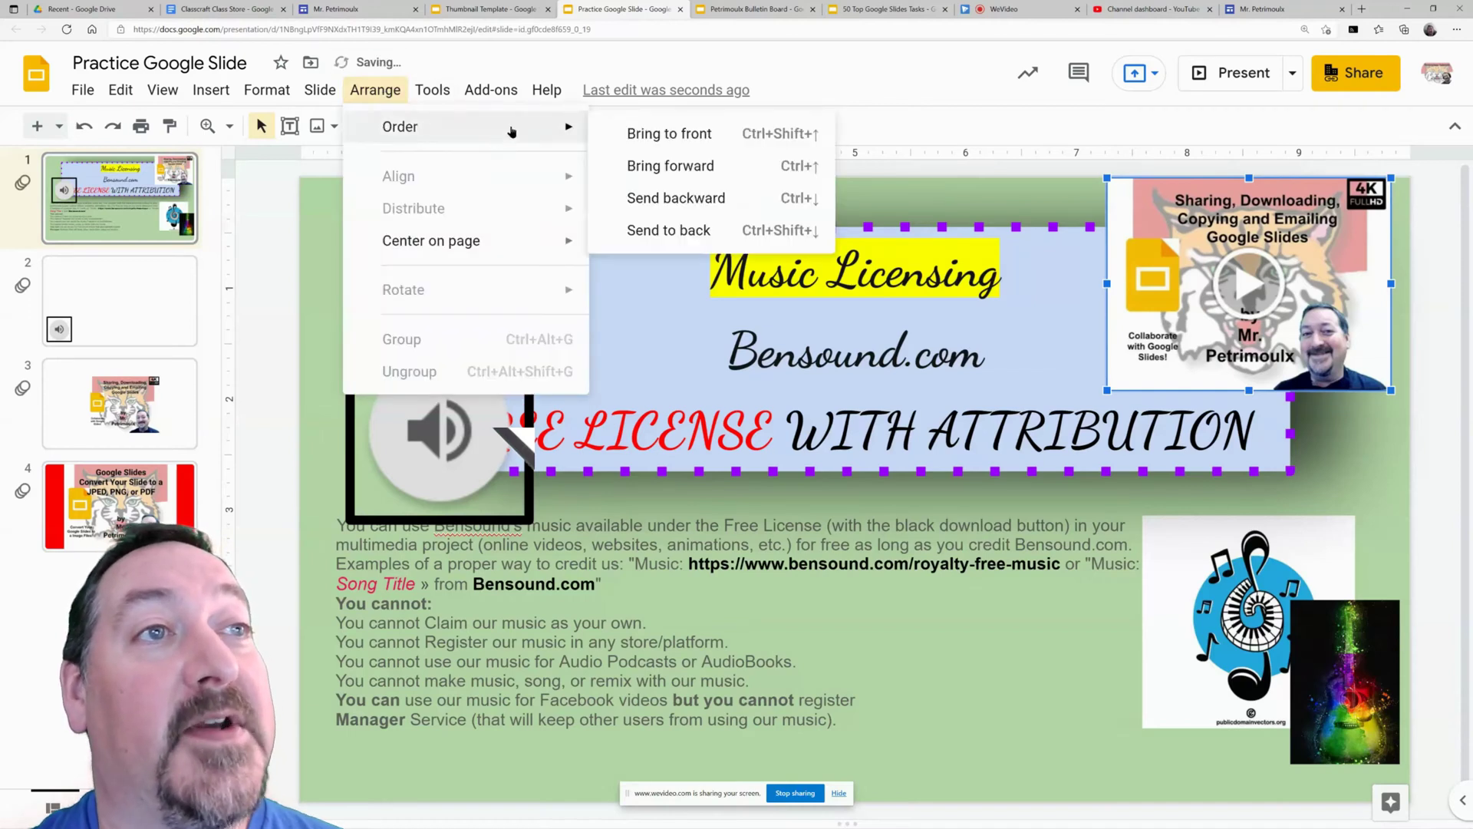
click(683, 197)
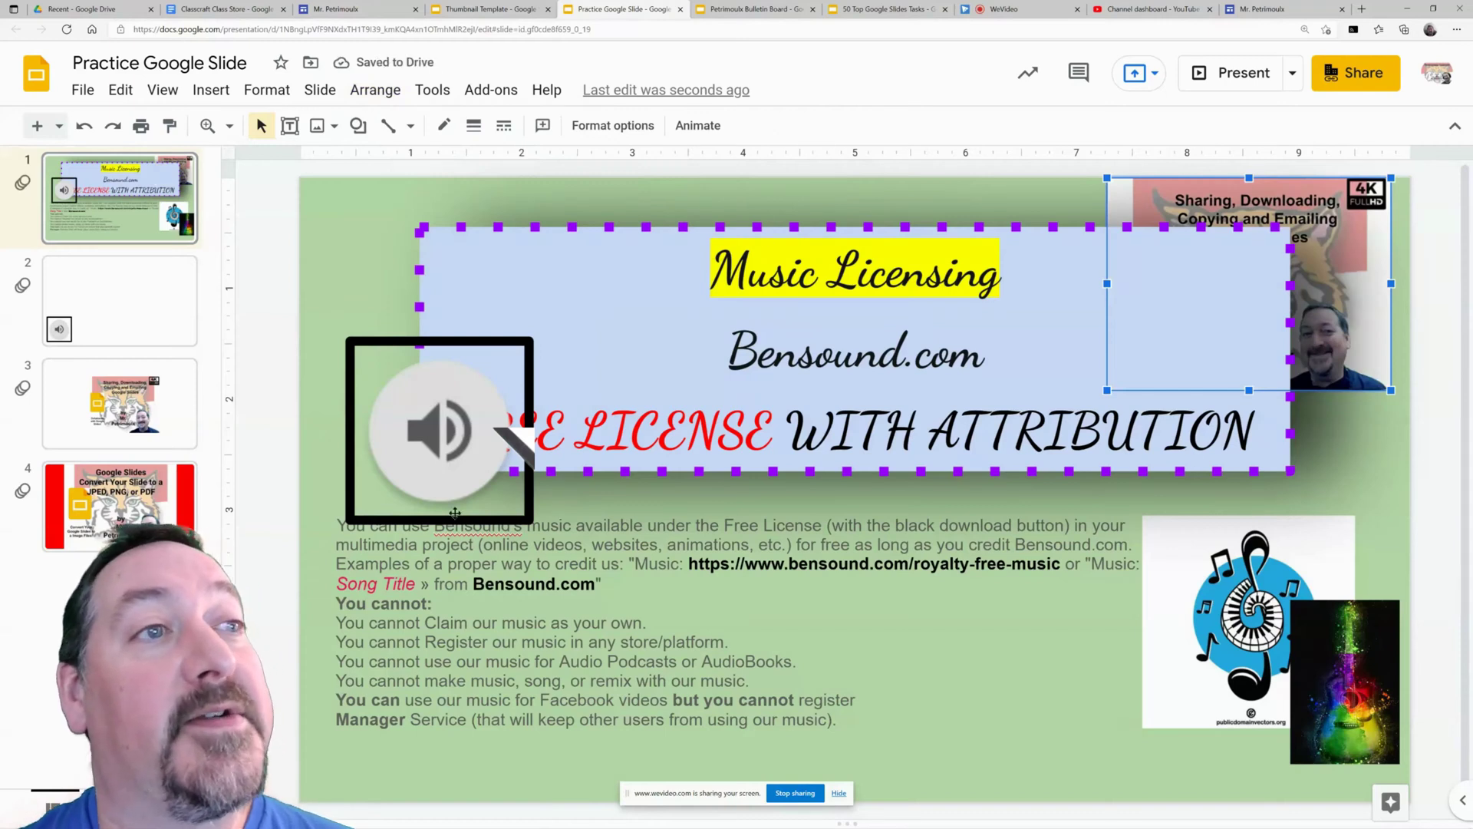
click(401, 474)
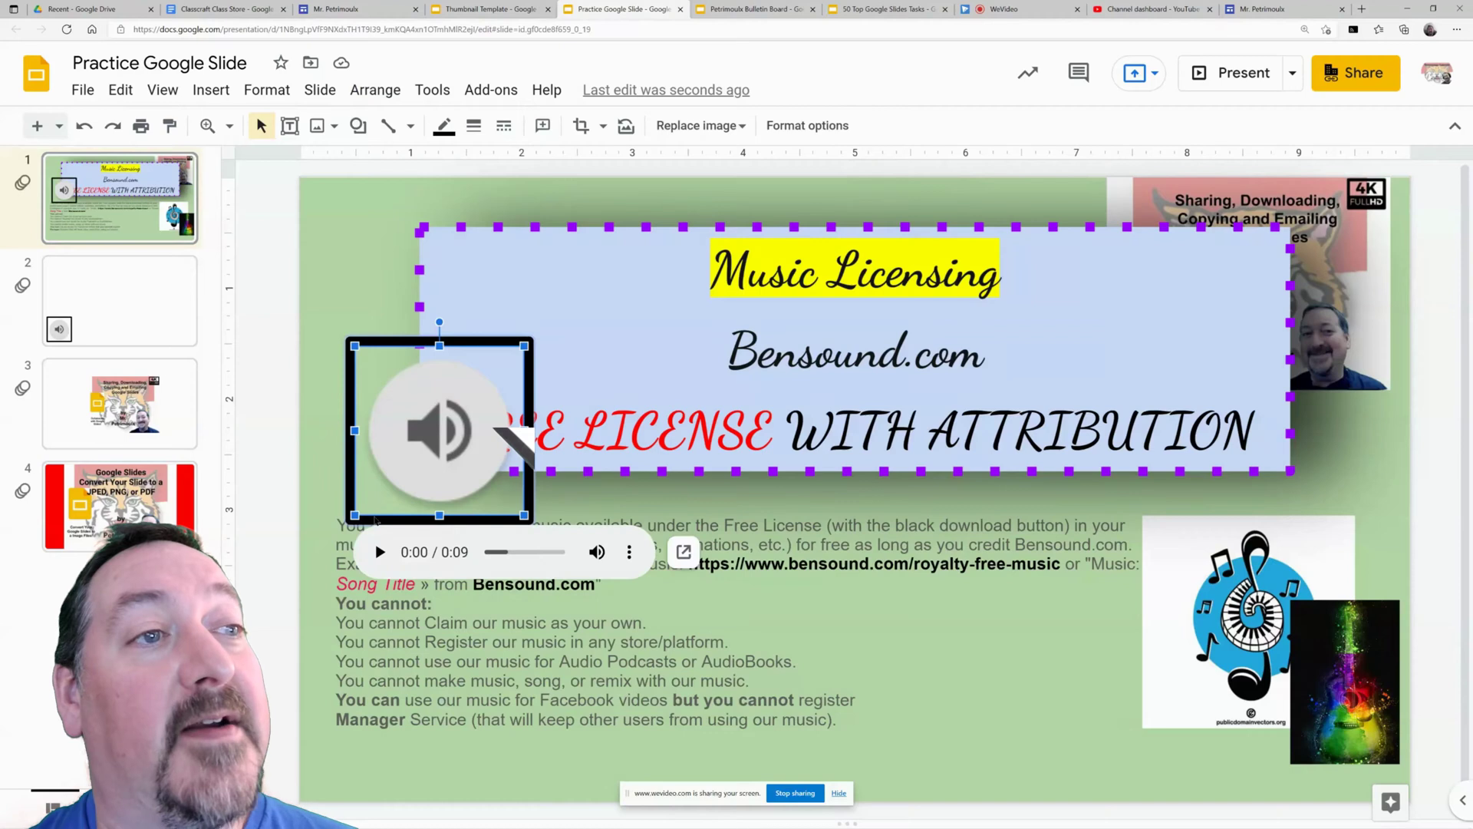
Step: Send the speaker icon to the back and drag it to the top-left corner
click(382, 90)
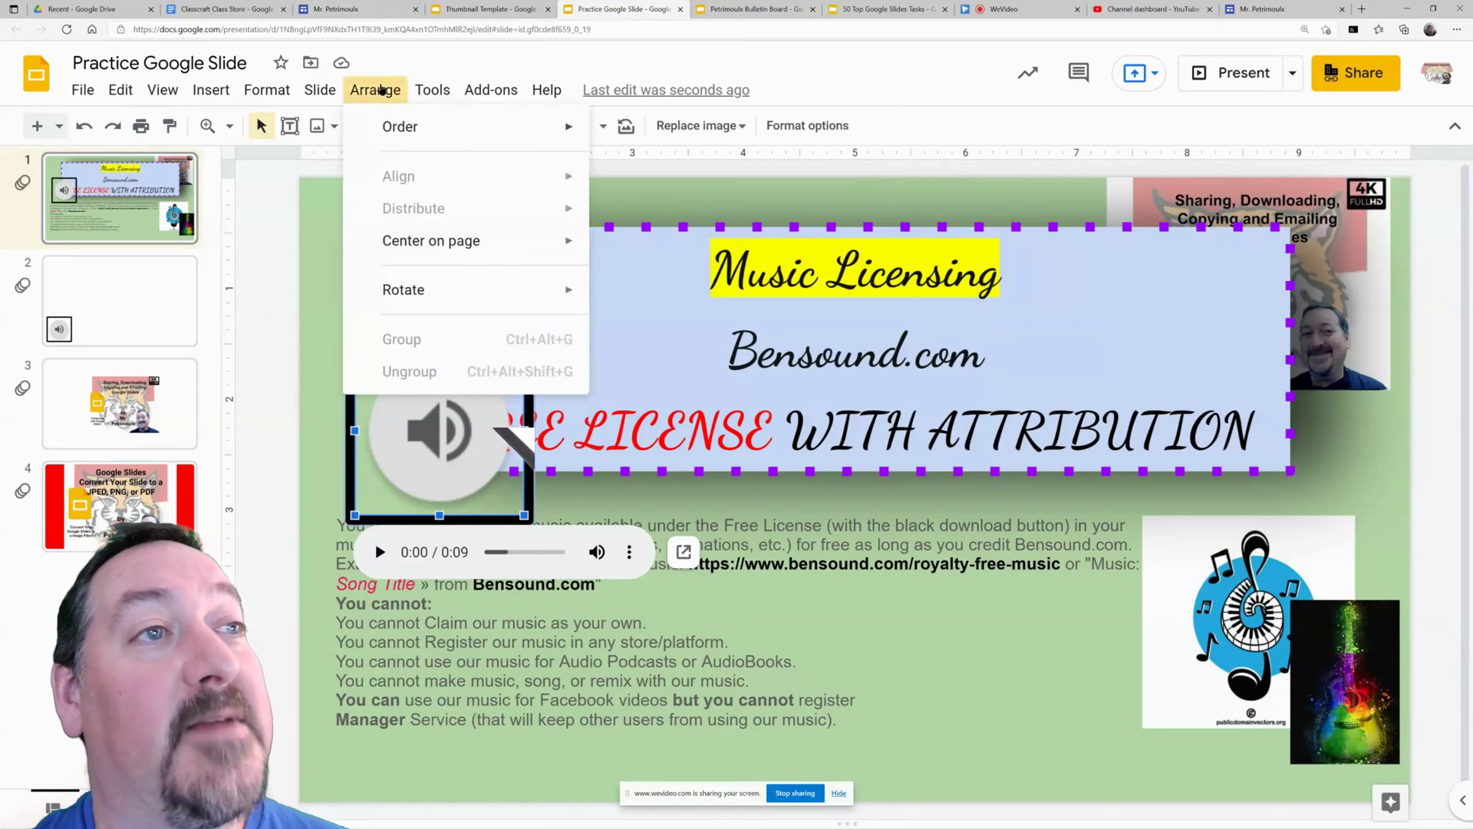
mouse_move(407, 127)
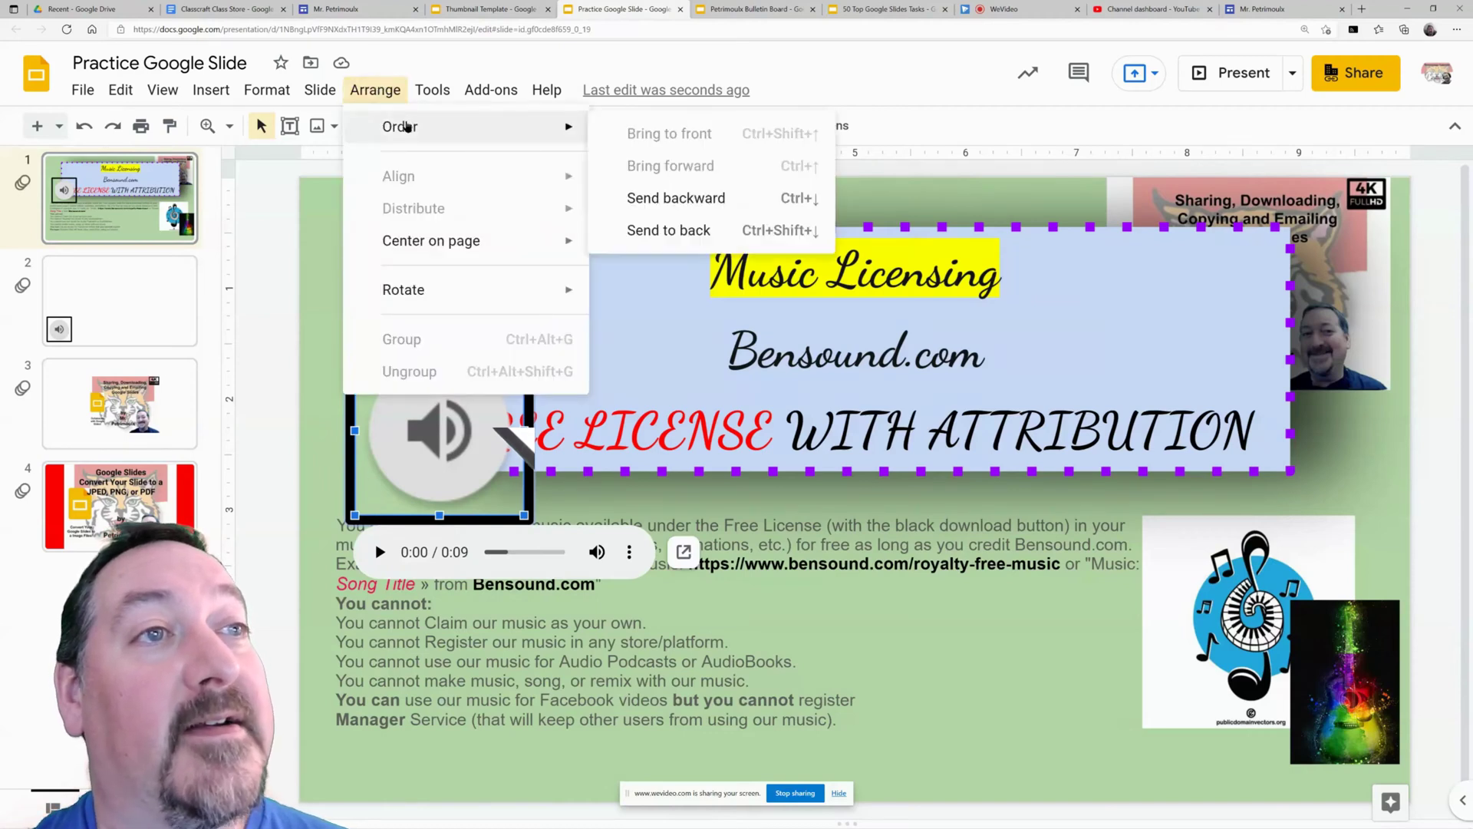
click(643, 229)
drag(389, 376, 349, 186)
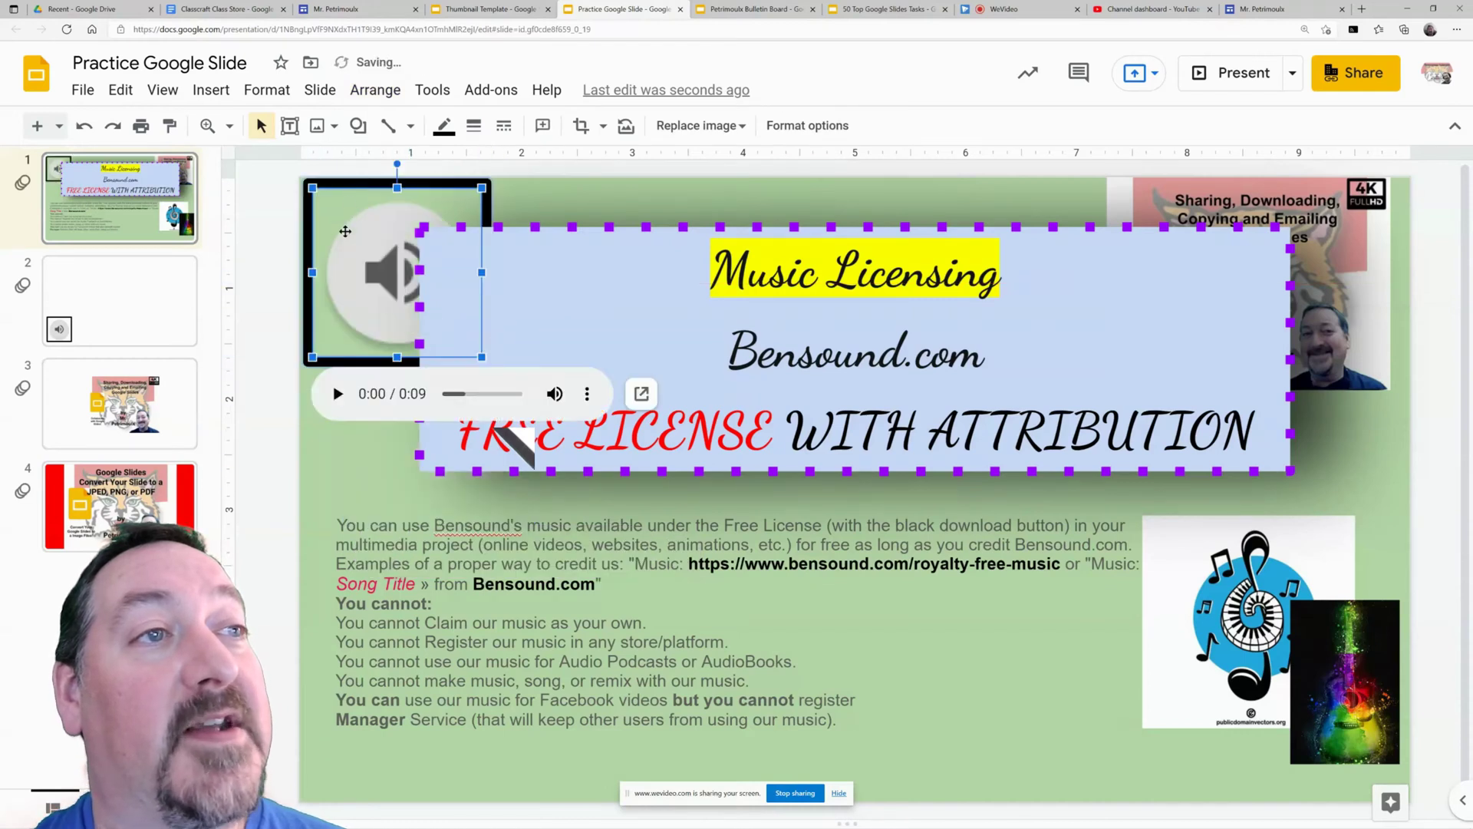
click(599, 207)
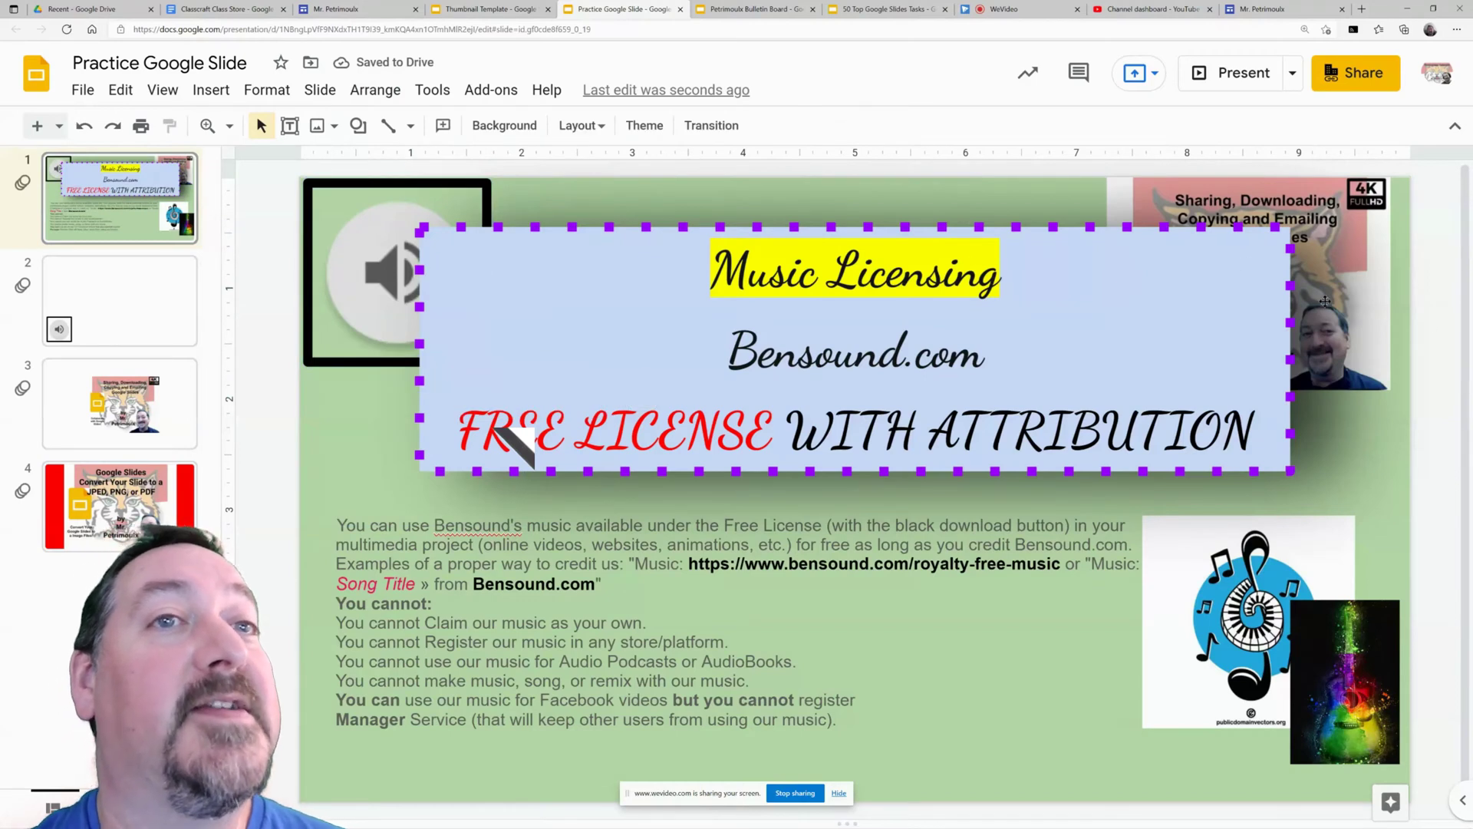